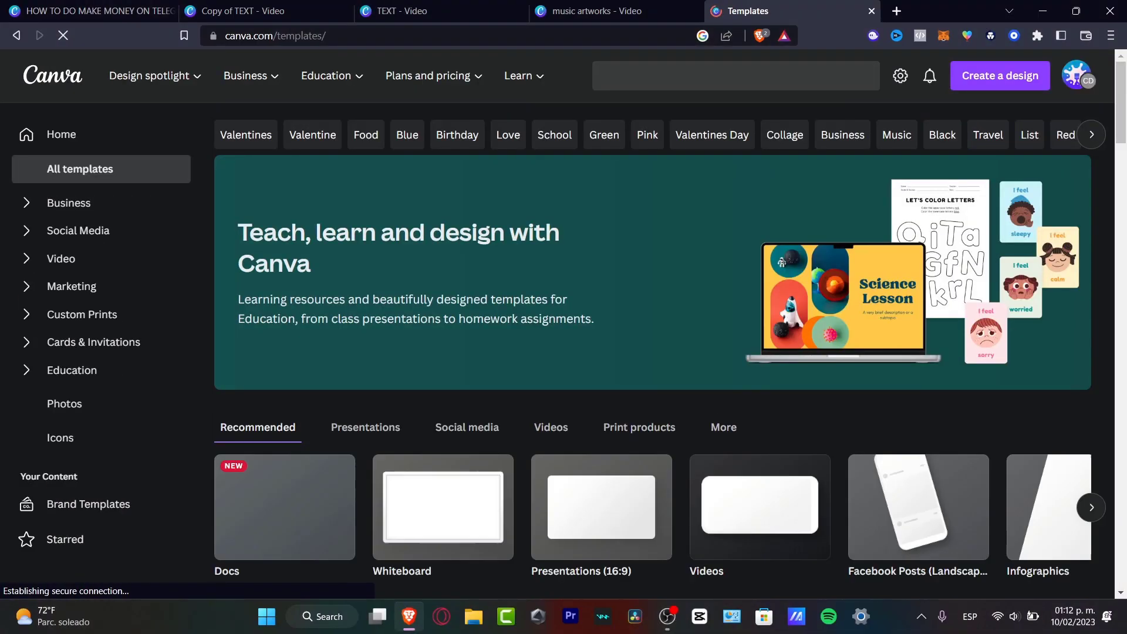
# - Look through the template library's subjects, popular topics and education collections
pyautogui.scroll(-7, 663, 352)
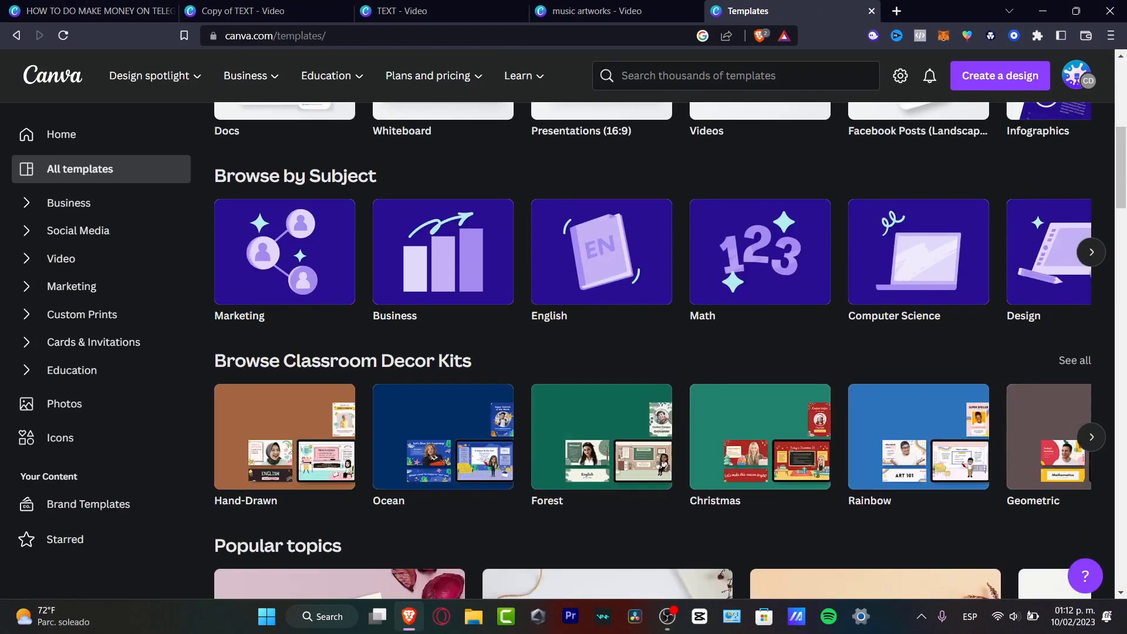
pyautogui.scroll(-7, 663, 353)
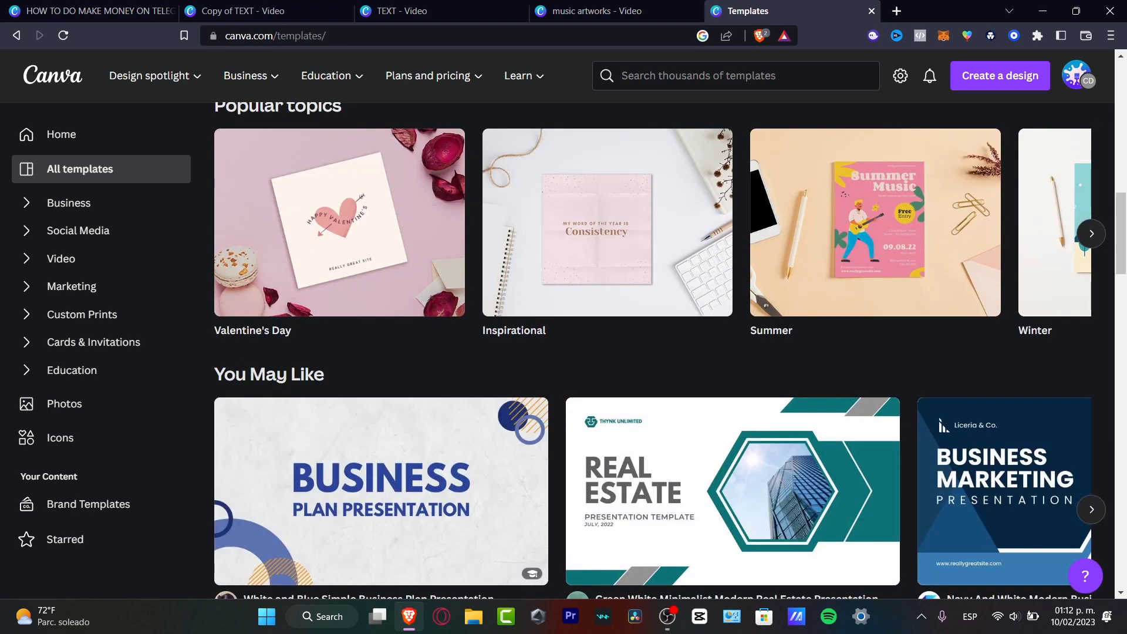
pyautogui.scroll(-4, 664, 352)
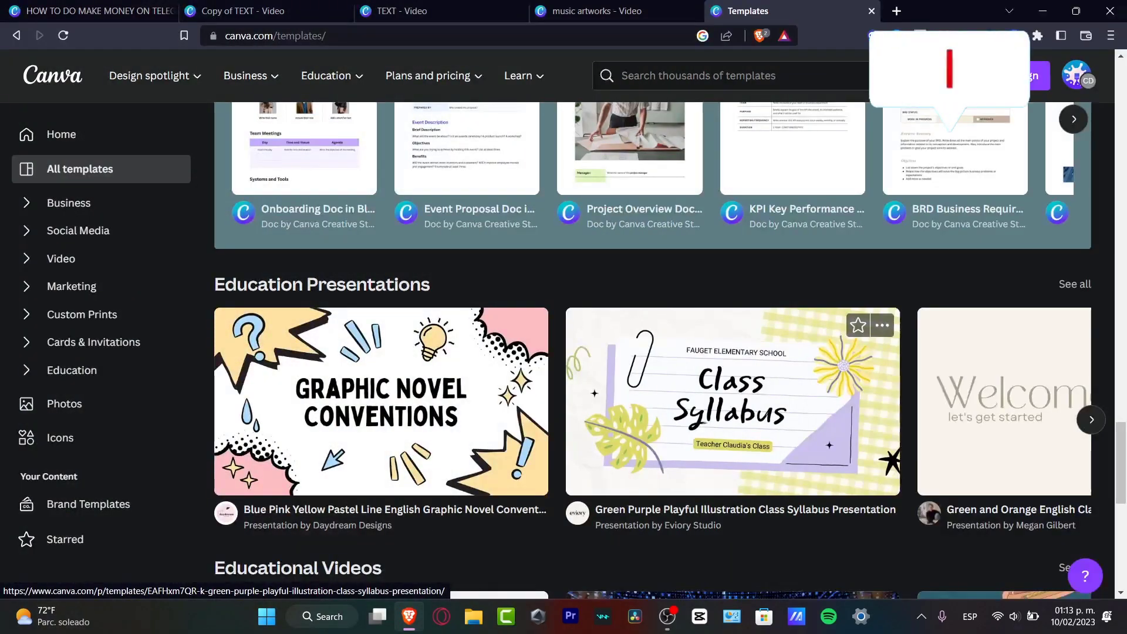
pyautogui.scroll(-3, 860, 392)
pyautogui.scroll(-5, 834, 393)
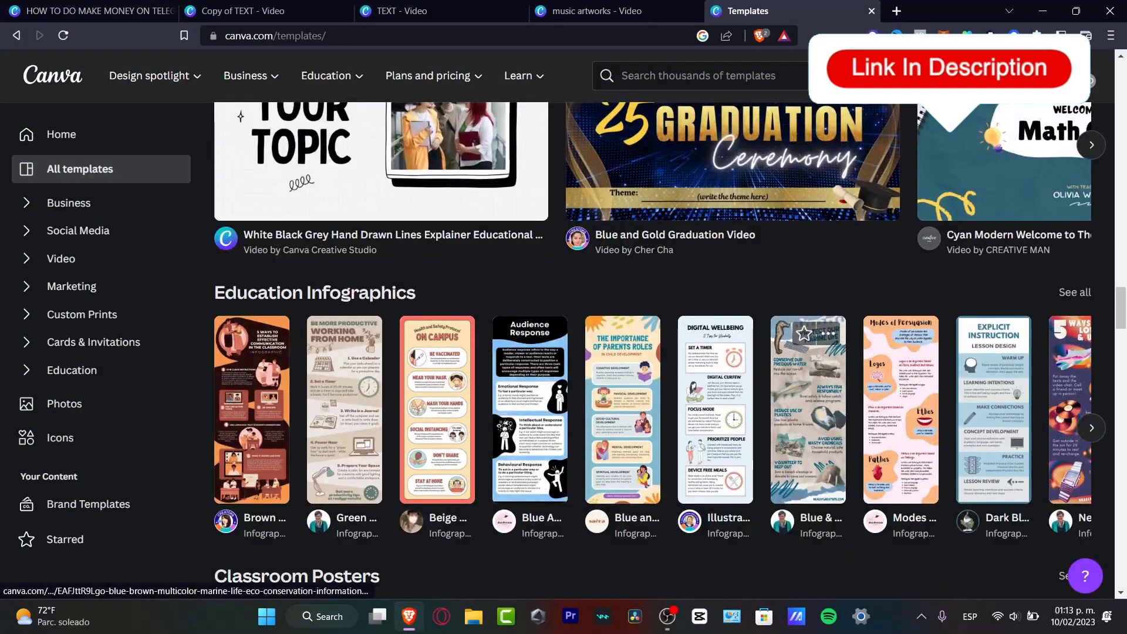
pyautogui.scroll(-3, 787, 399)
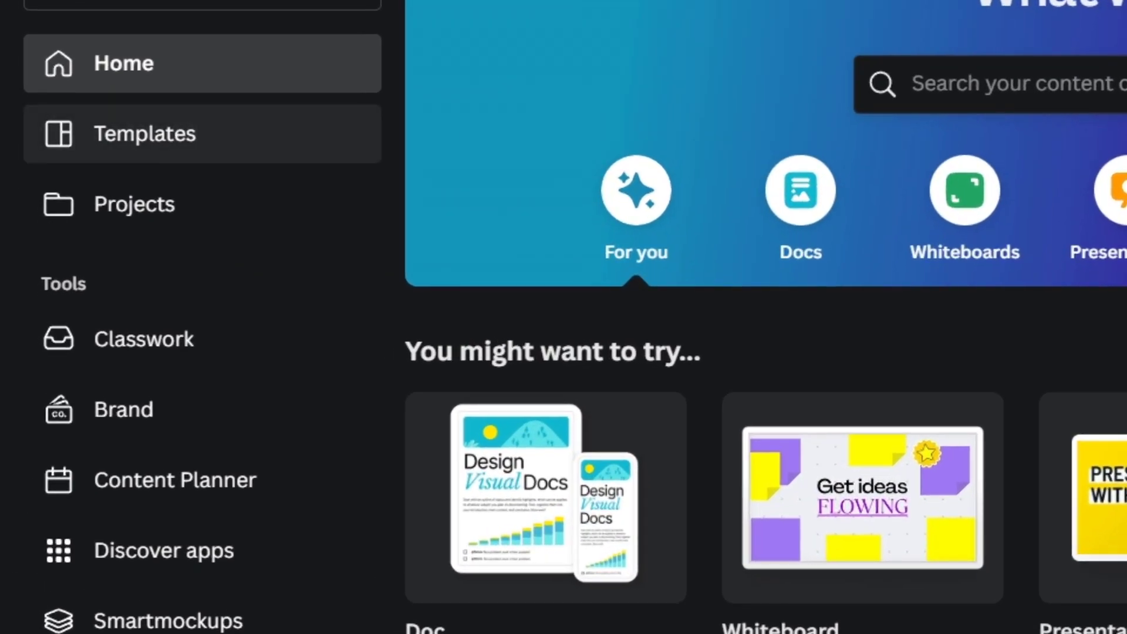
# - Open the template library and search it for "landing page"
pyautogui.click(145, 133)
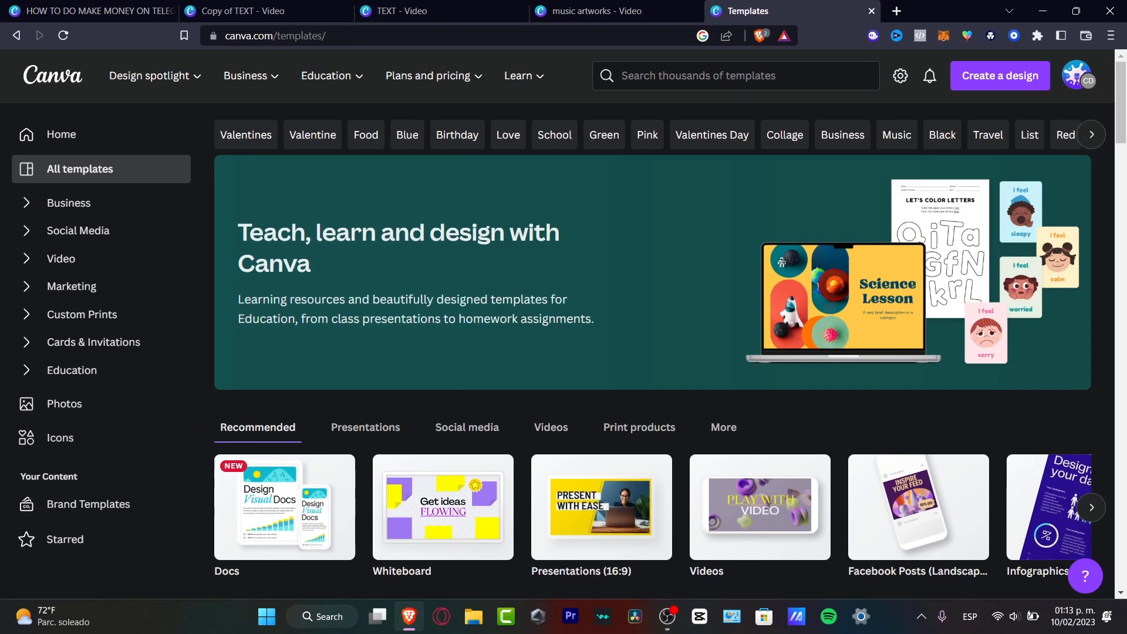
pyautogui.scroll(-4, 663, 353)
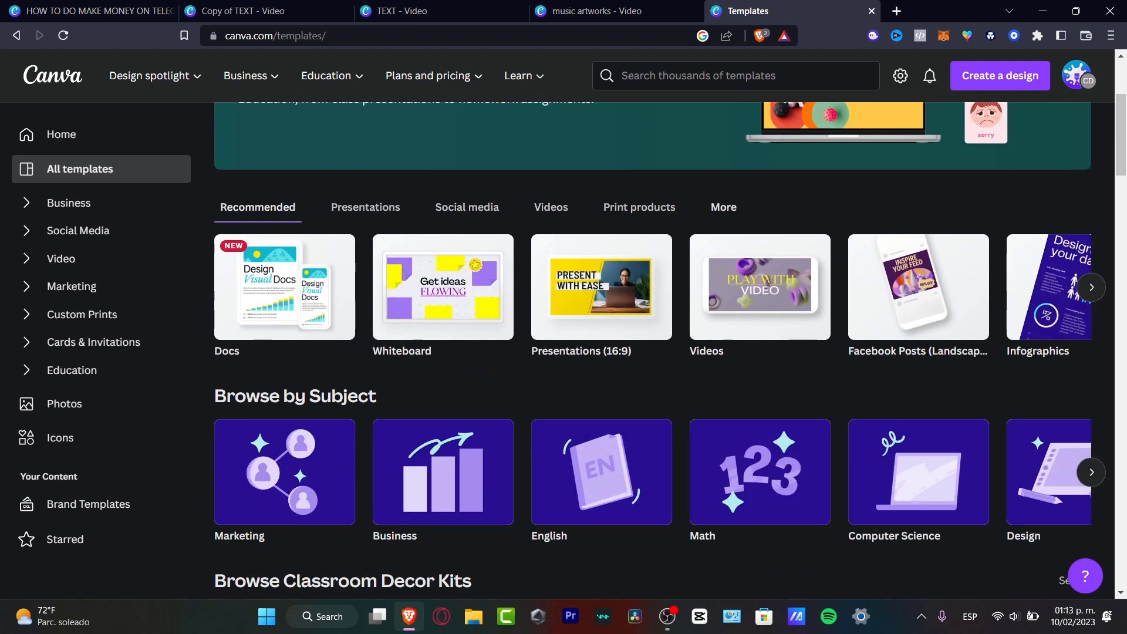
pyautogui.click(726, 76)
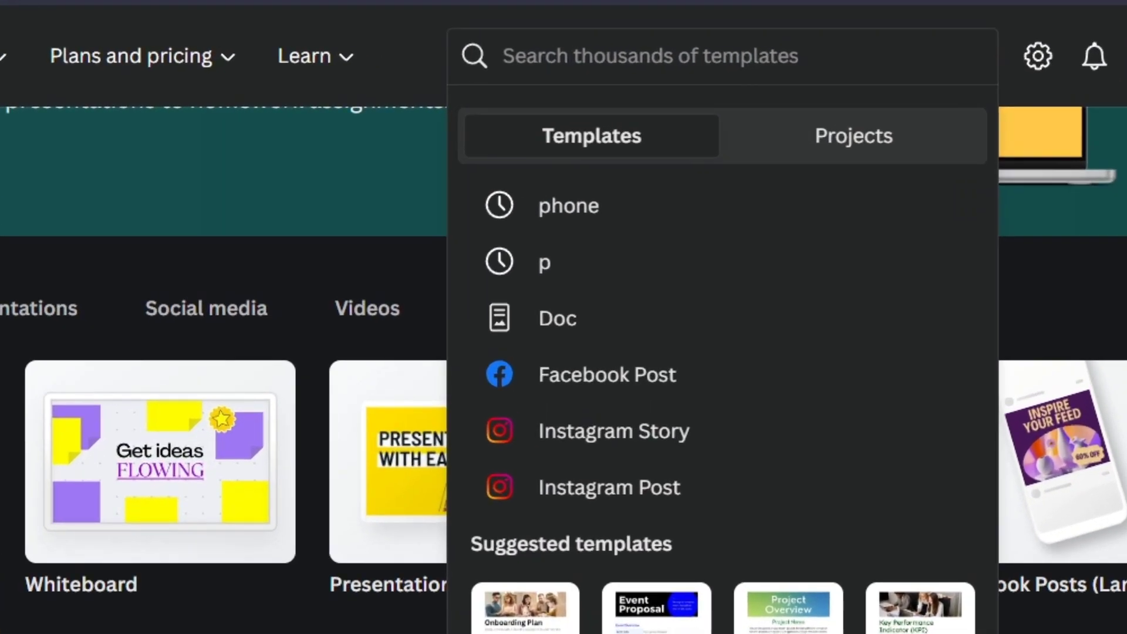
pyautogui.write('landing page')
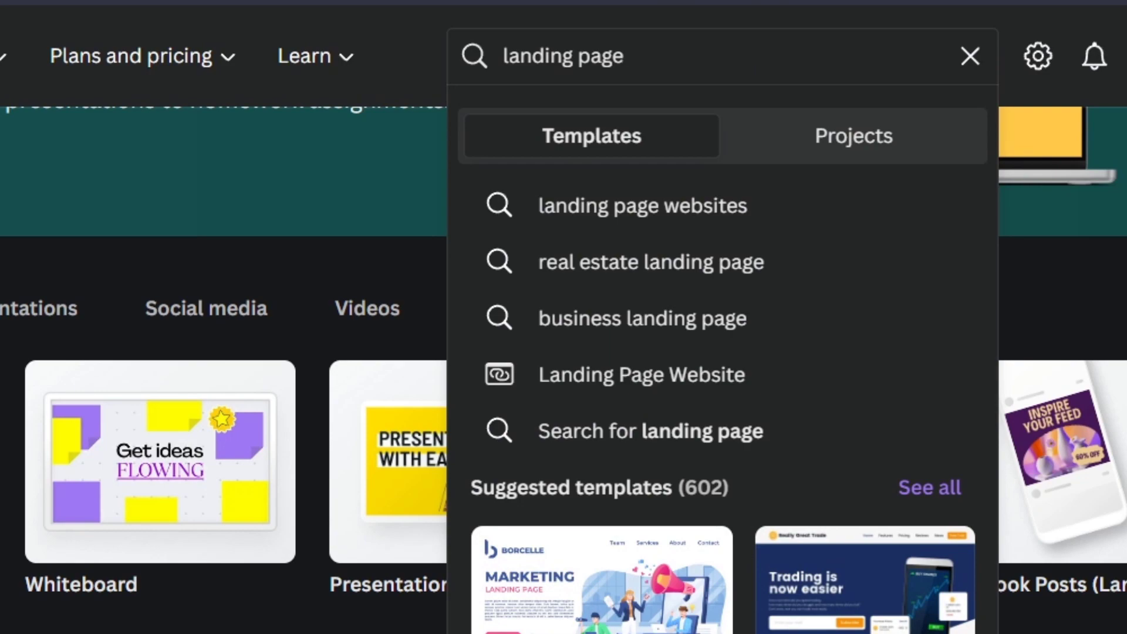
pyautogui.press('Return')
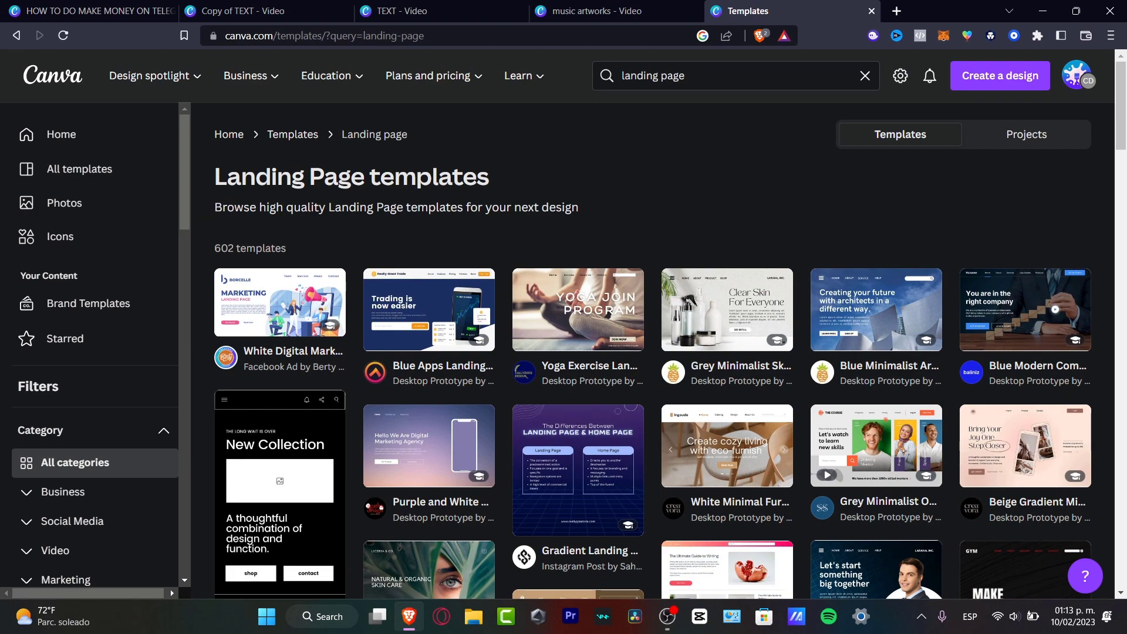
# - Preview the Yoga Exercise Landing Page template among the landing page results and open it for customizing
pyautogui.scroll(-3, 728, 235)
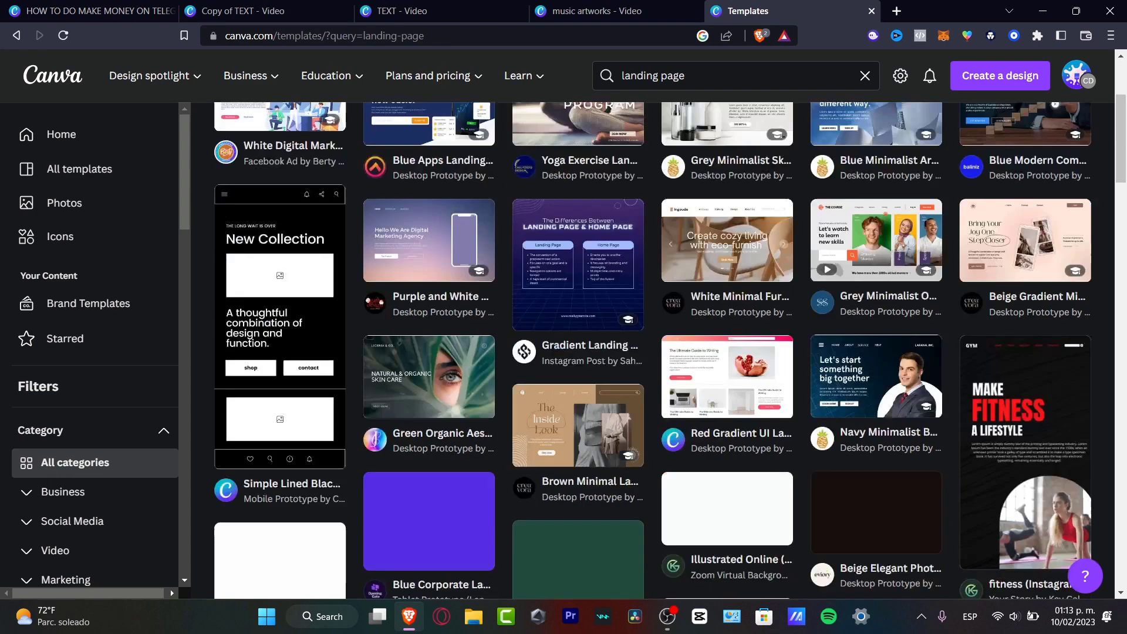
pyautogui.scroll(-6, 728, 193)
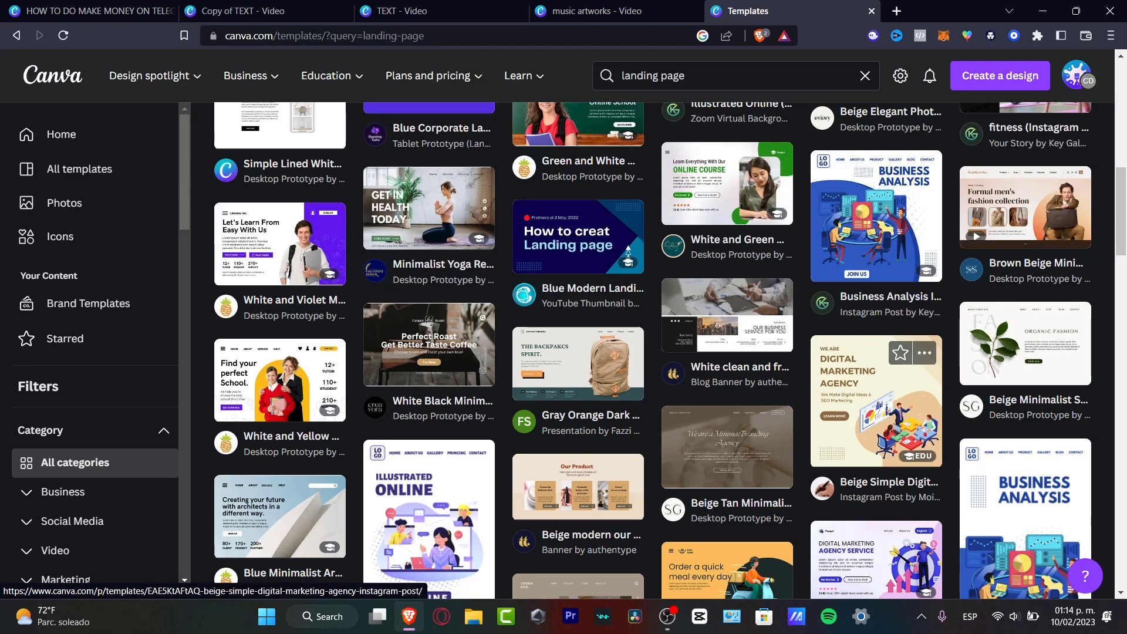
pyautogui.scroll(15, 875, 399)
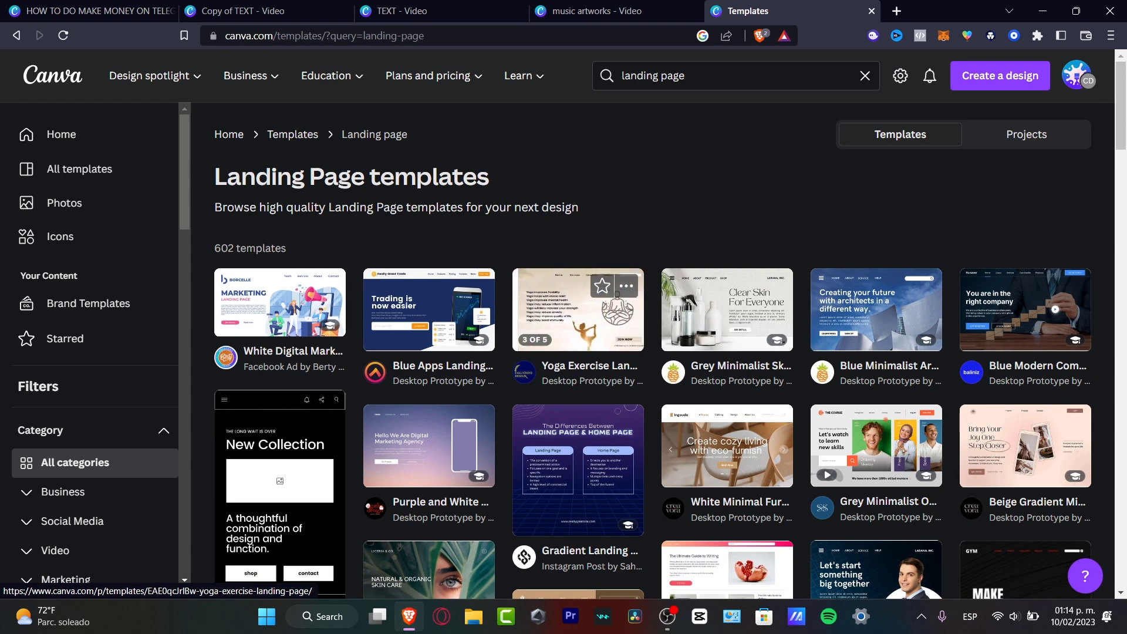
pyautogui.click(578, 309)
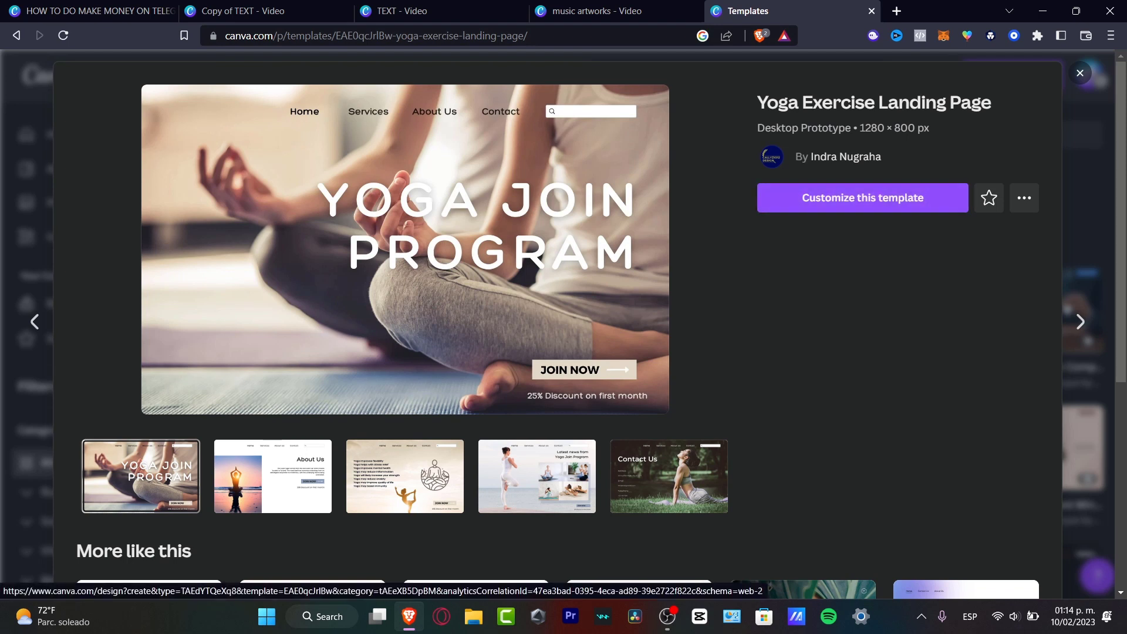
pyautogui.click(273, 477)
pyautogui.click(405, 476)
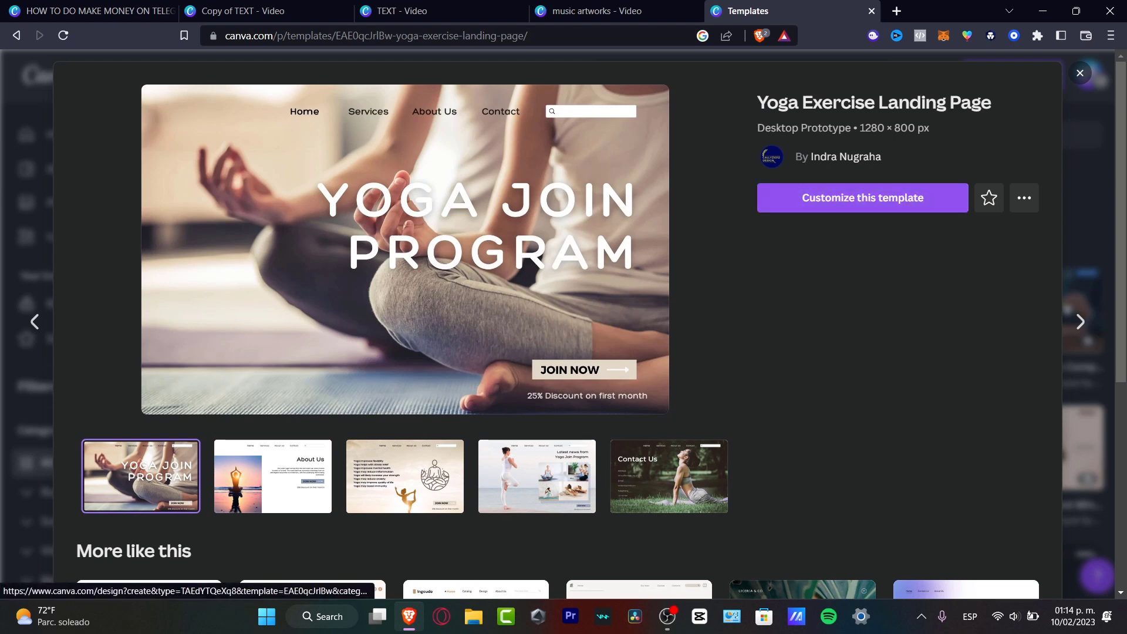
pyautogui.click(863, 198)
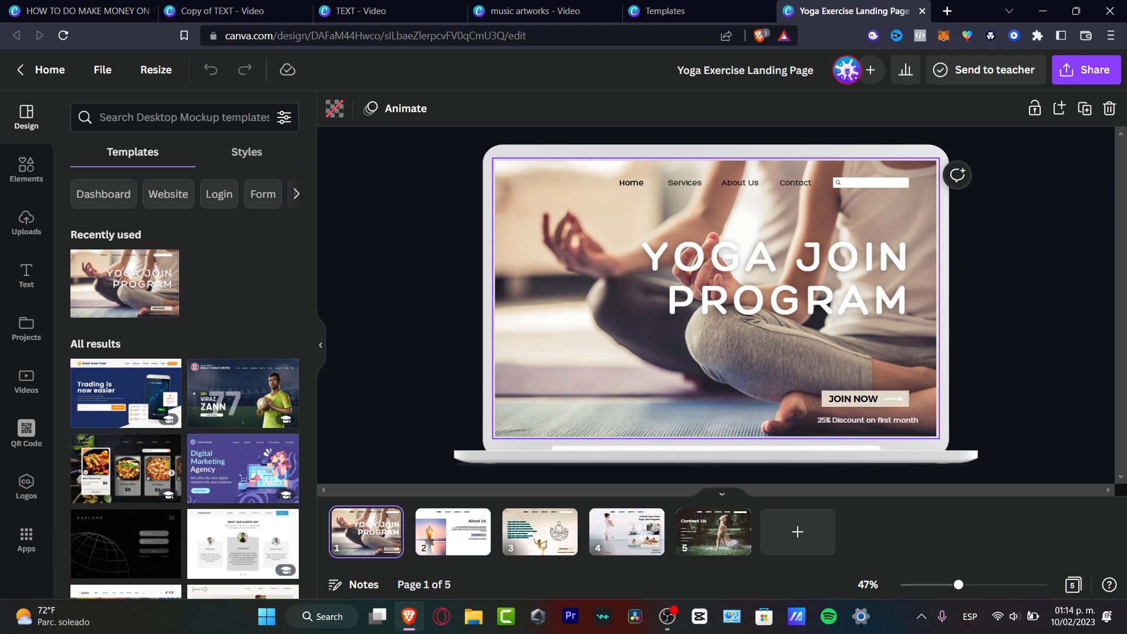
pyautogui.click(756, 277)
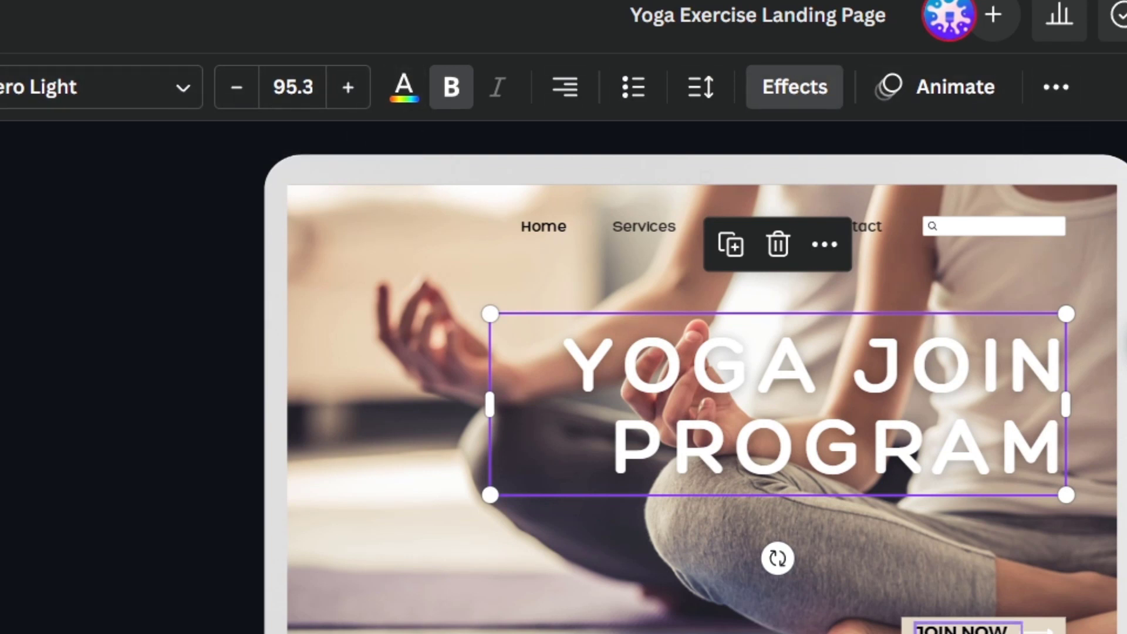
pyautogui.click(1028, 630)
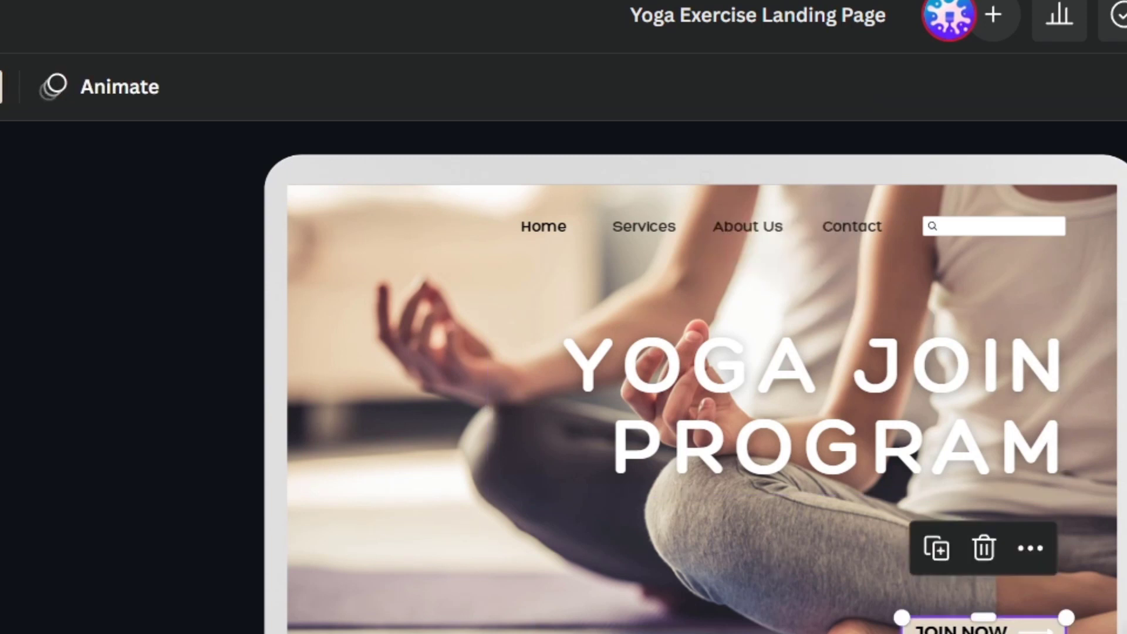
pyautogui.click(458, 422)
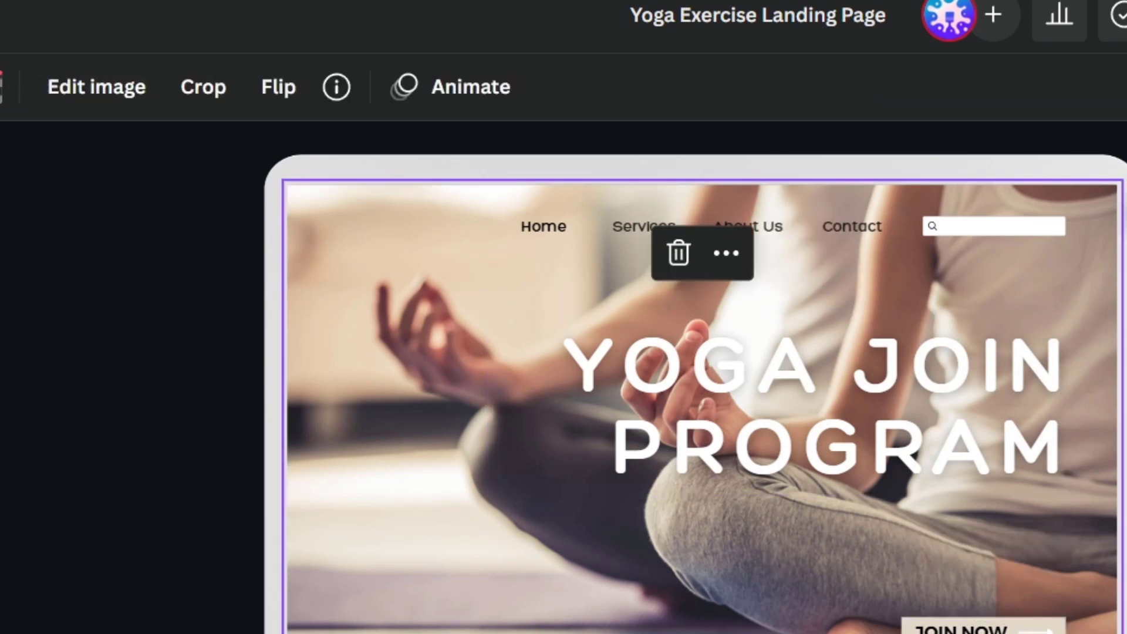
pyautogui.click(132, 376)
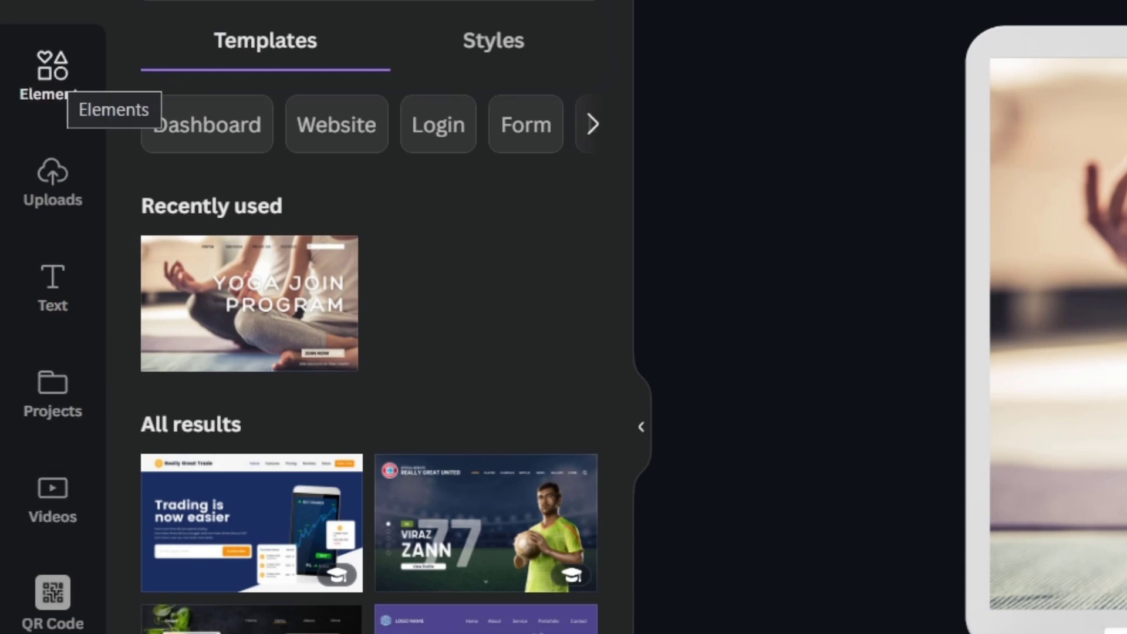
# - Search the design elements for "world environment" and limit the results to photos
pyautogui.click(52, 73)
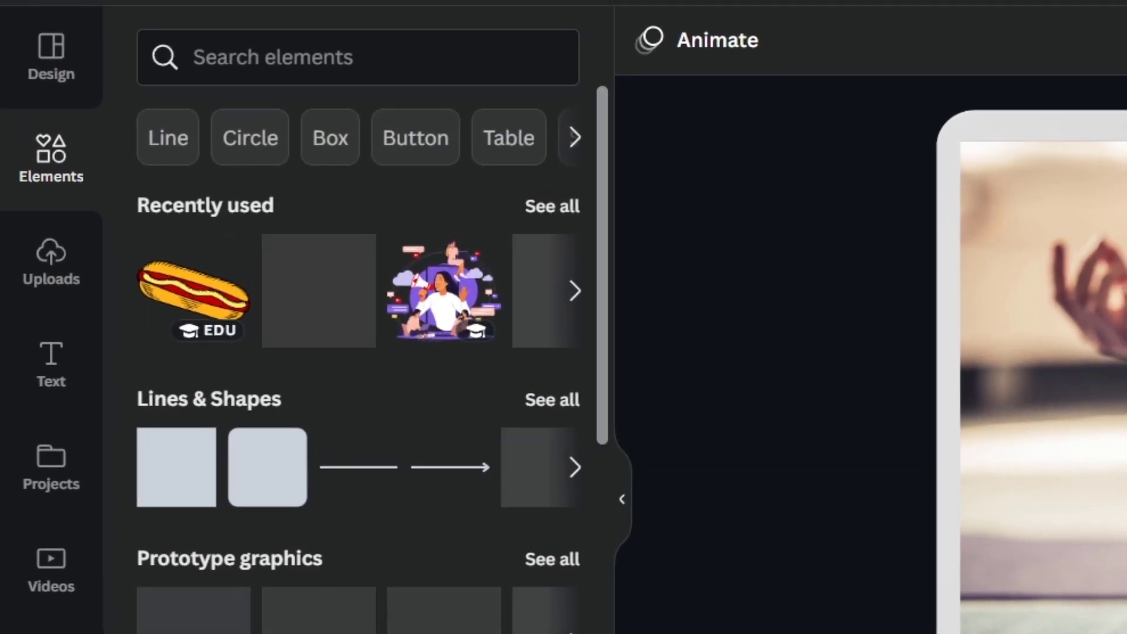
pyautogui.click(53, 261)
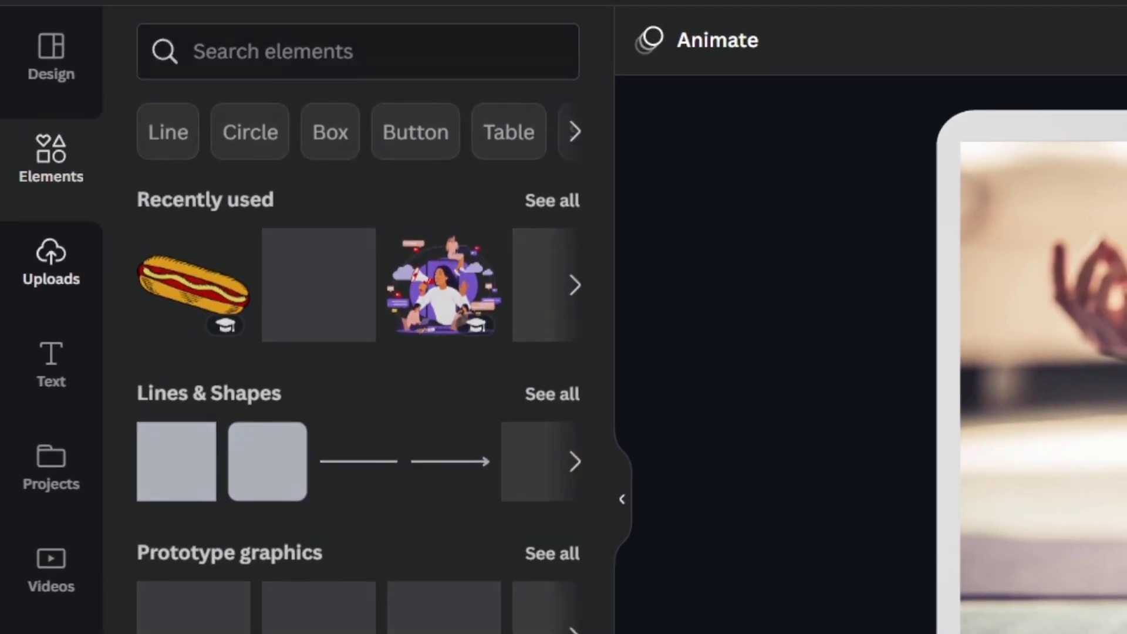
pyautogui.click(51, 261)
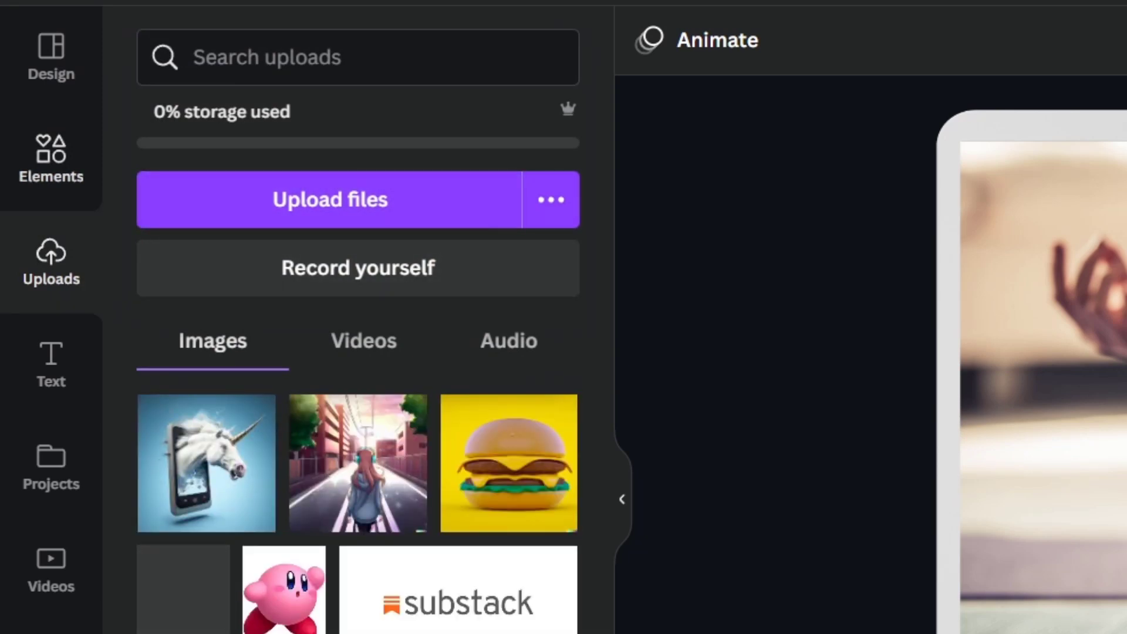
pyautogui.click(51, 158)
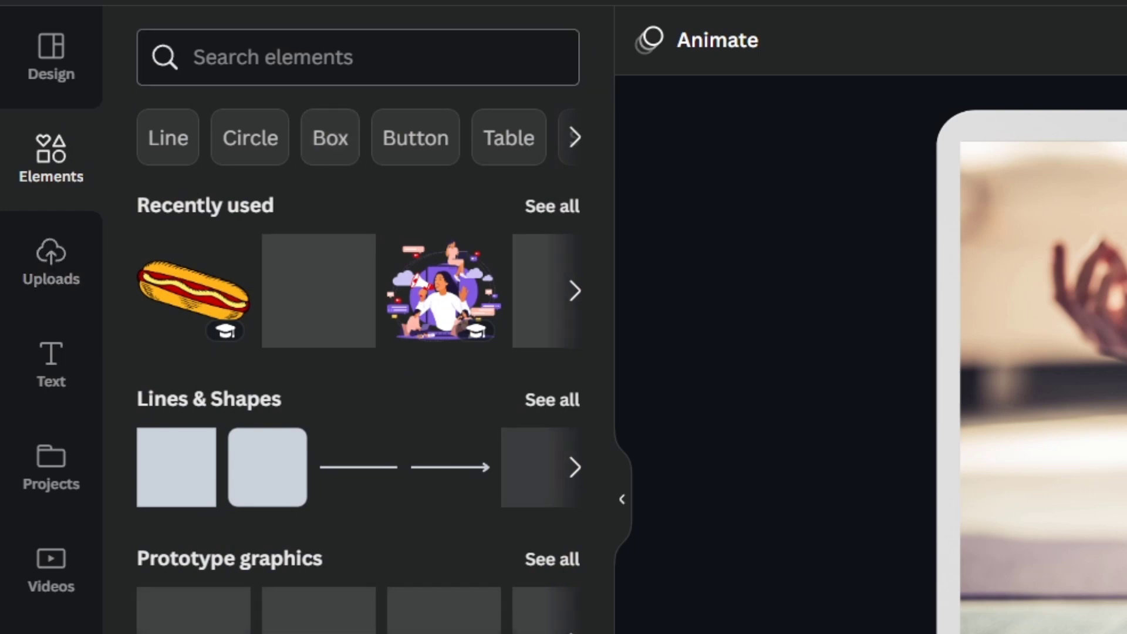
pyautogui.click(294, 57)
pyautogui.write('envi')
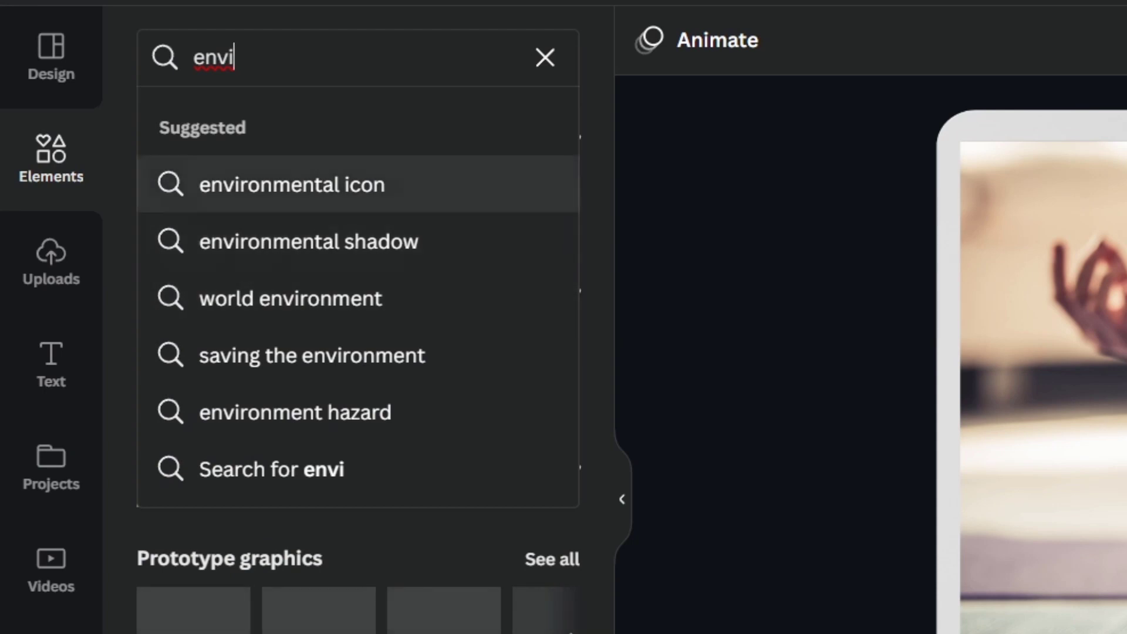
pyautogui.click(291, 298)
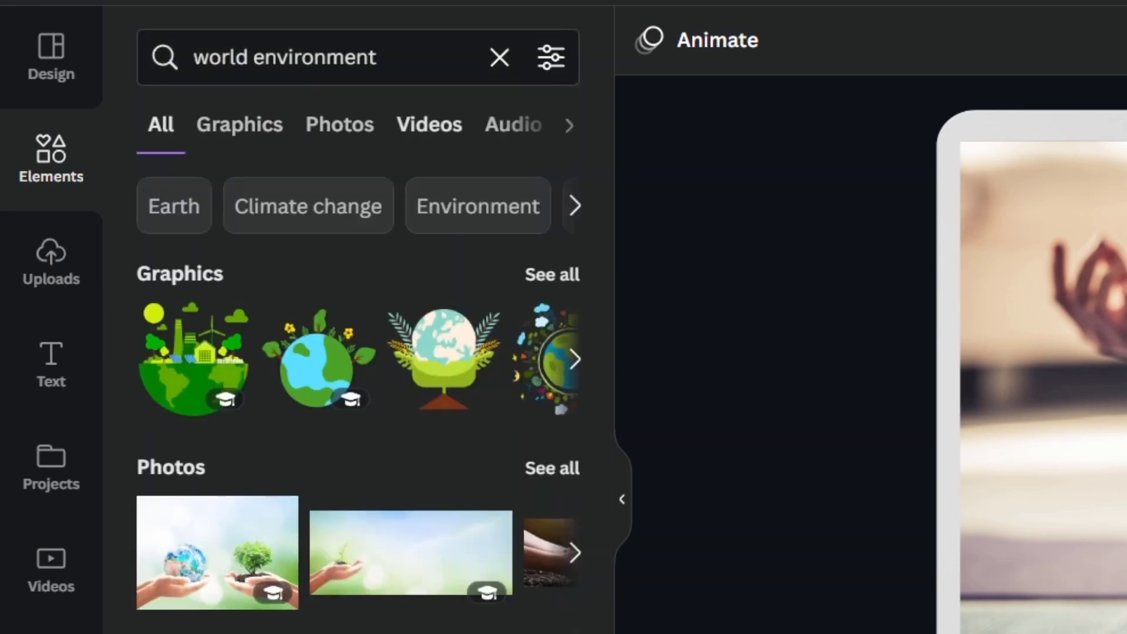
pyautogui.click(340, 125)
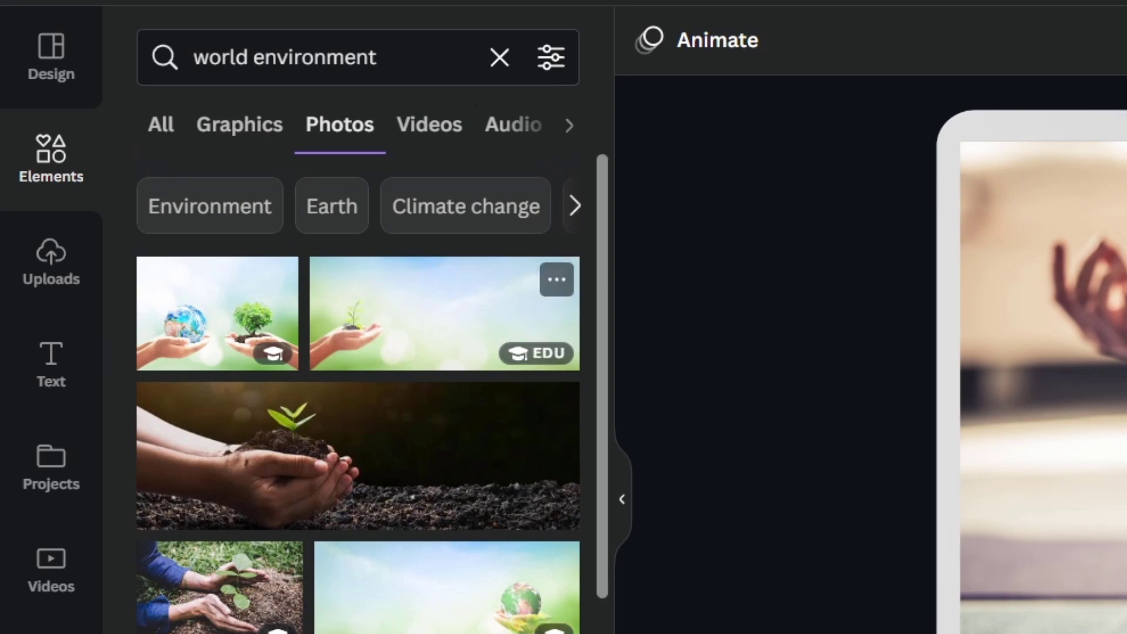
# - Replace the first page's background with the wide photo of a hand holding a small seedling against blue and green
pyautogui.moveTo(410, 316); pyautogui.dragTo(1045, 442)
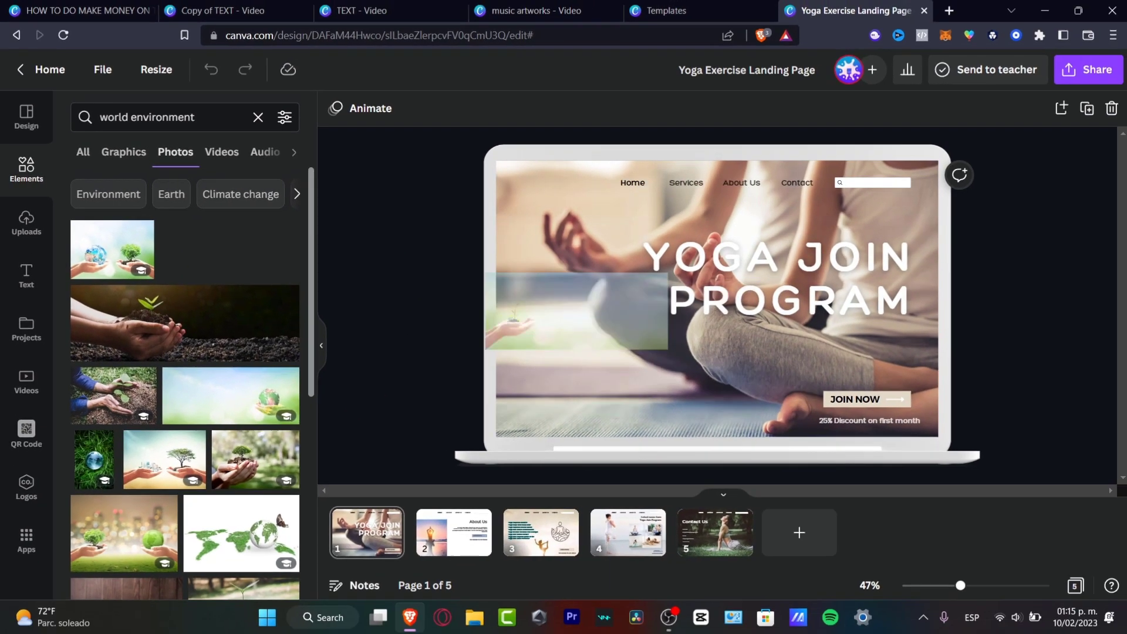
pyautogui.moveTo(549, 309); pyautogui.dragTo(669, 453)
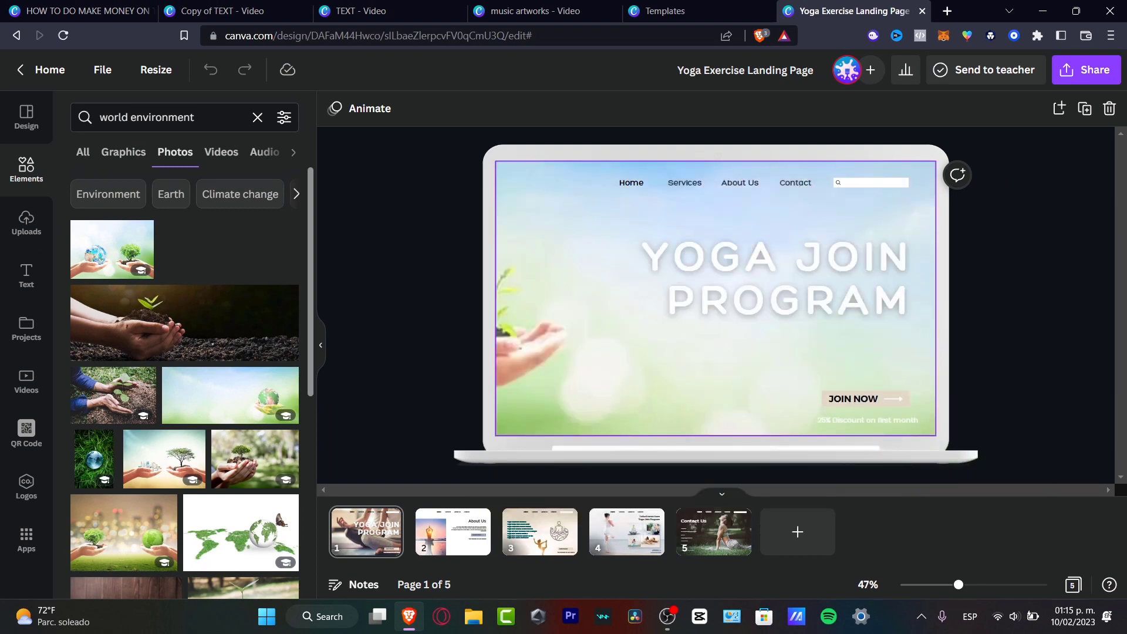
pyautogui.moveTo(512, 405)
pyautogui.mouseDown()
pyautogui.moveTo(521, 392)
pyautogui.moveTo(510, 402)
pyautogui.moveTo(535, 399)
pyautogui.moveTo(499, 390)
pyautogui.mouseUp()
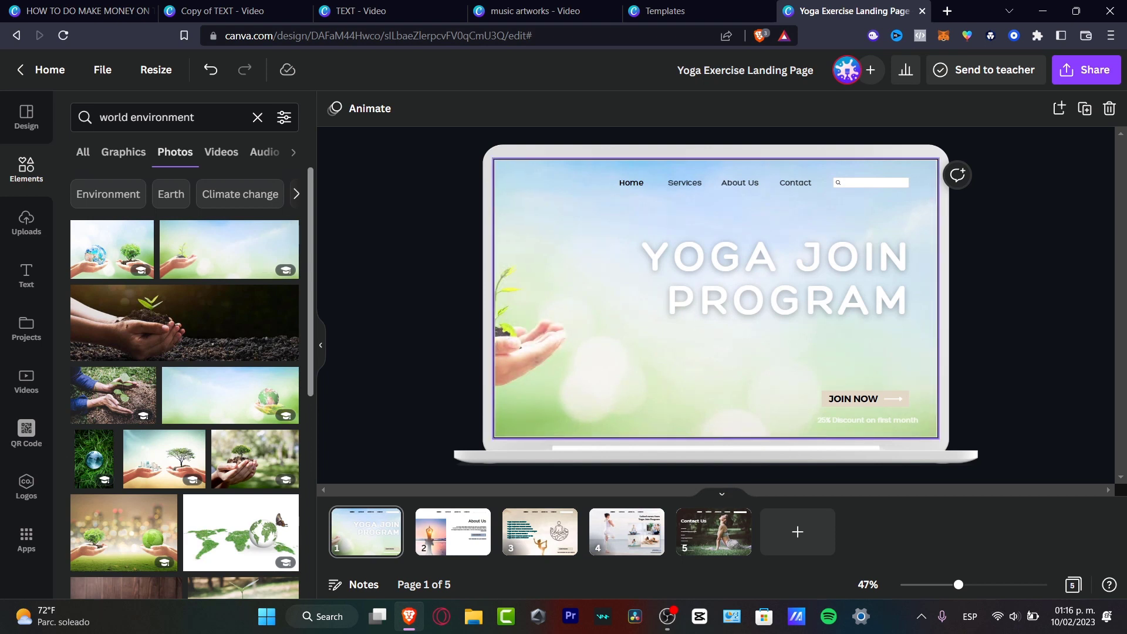
# - Reposition the background photo within its crop, shifting it right so the hands and seedling sit fully on the page
pyautogui.click(611, 328)
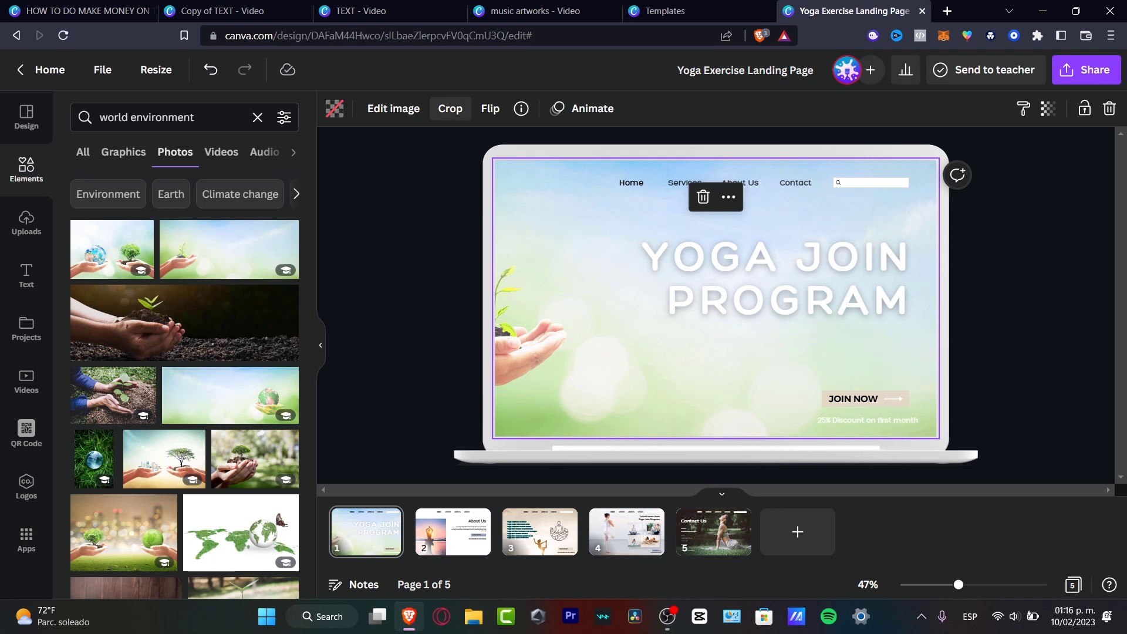
pyautogui.click(451, 108)
pyautogui.moveTo(611, 305); pyautogui.dragTo(747, 293)
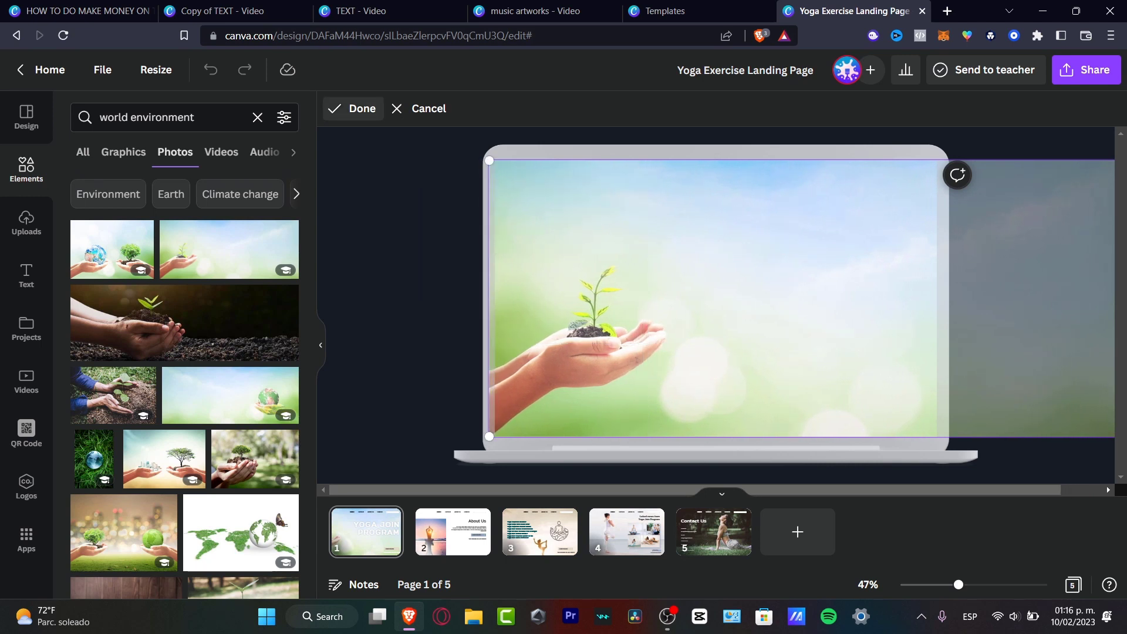
pyautogui.click(352, 108)
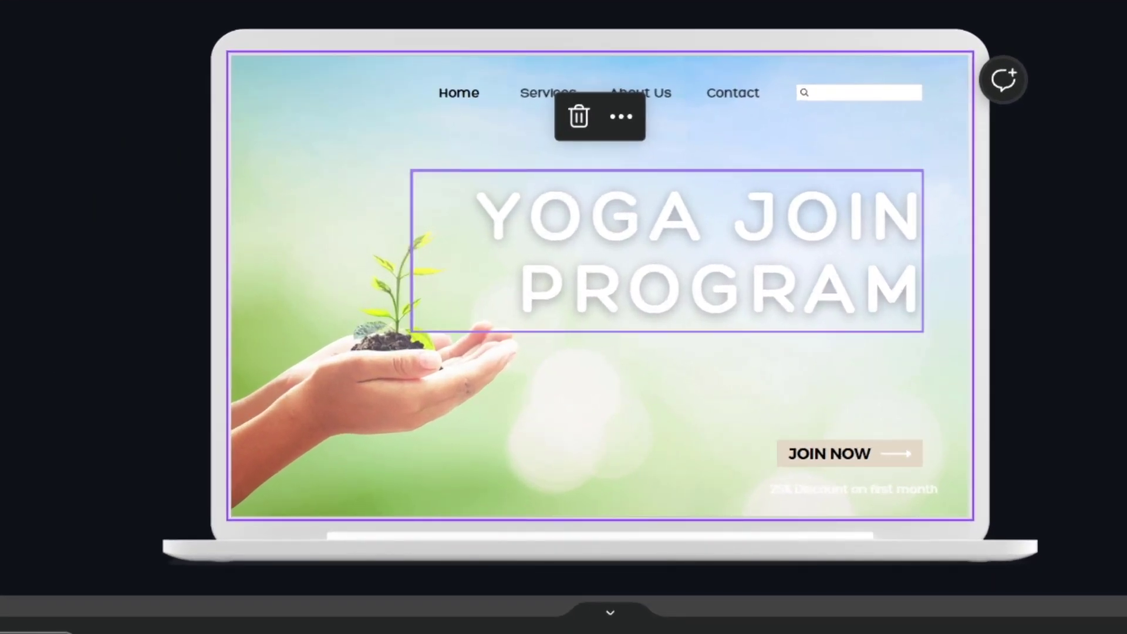
# - Replace the first page's heading text with "CHANGE THE WORLD" and move the heading slightly higher on the page
pyautogui.click(667, 251)
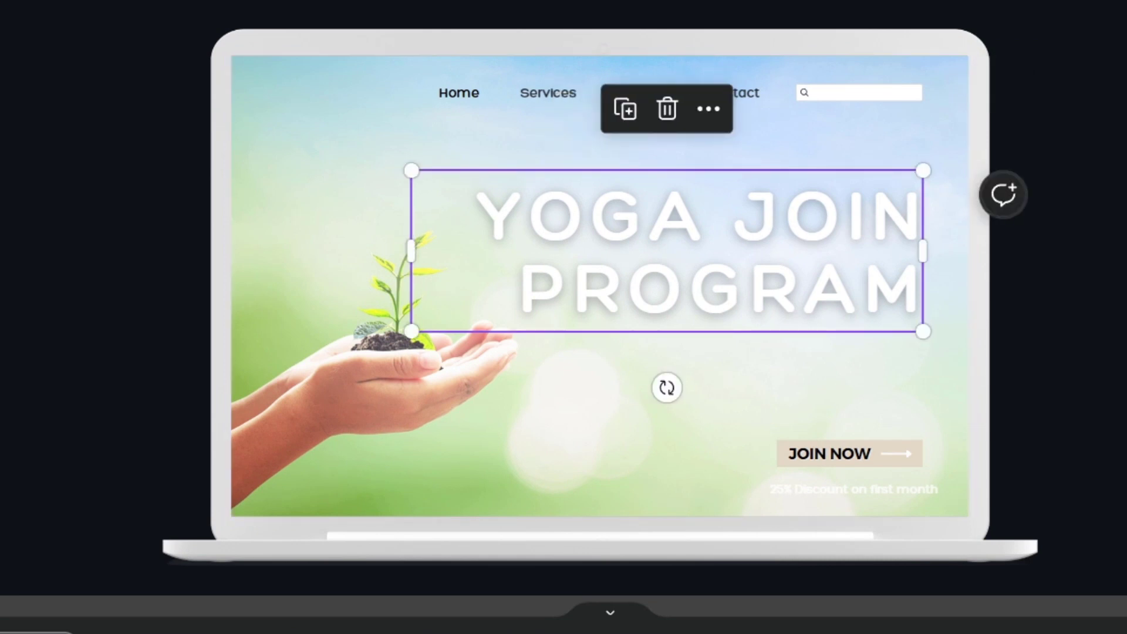
pyautogui.click(667, 252)
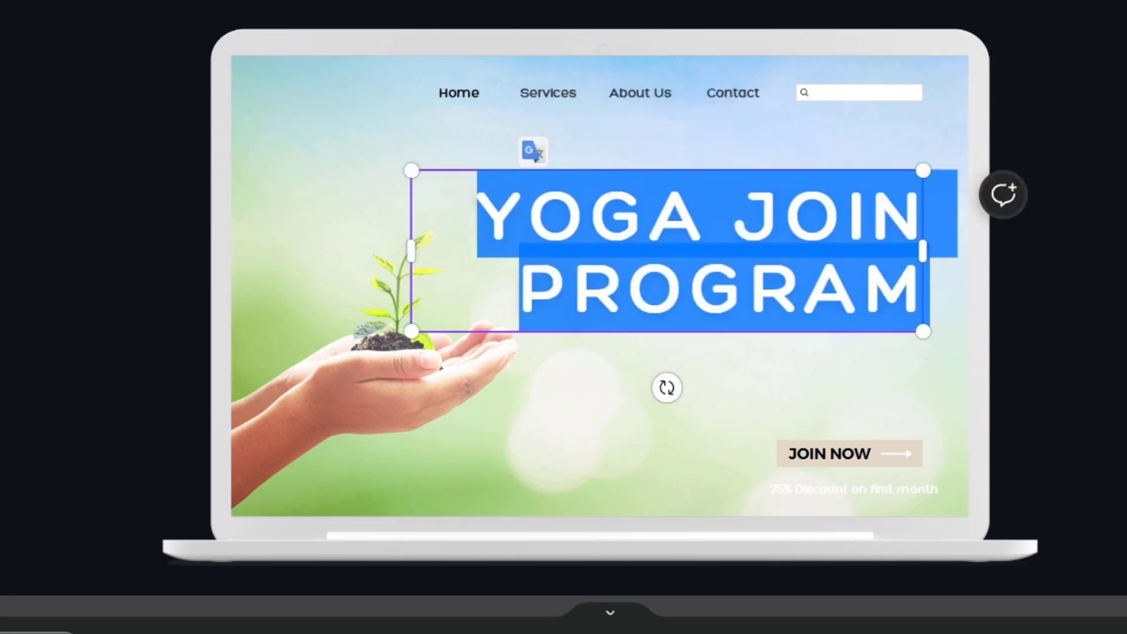
pyautogui.write('CHAN')
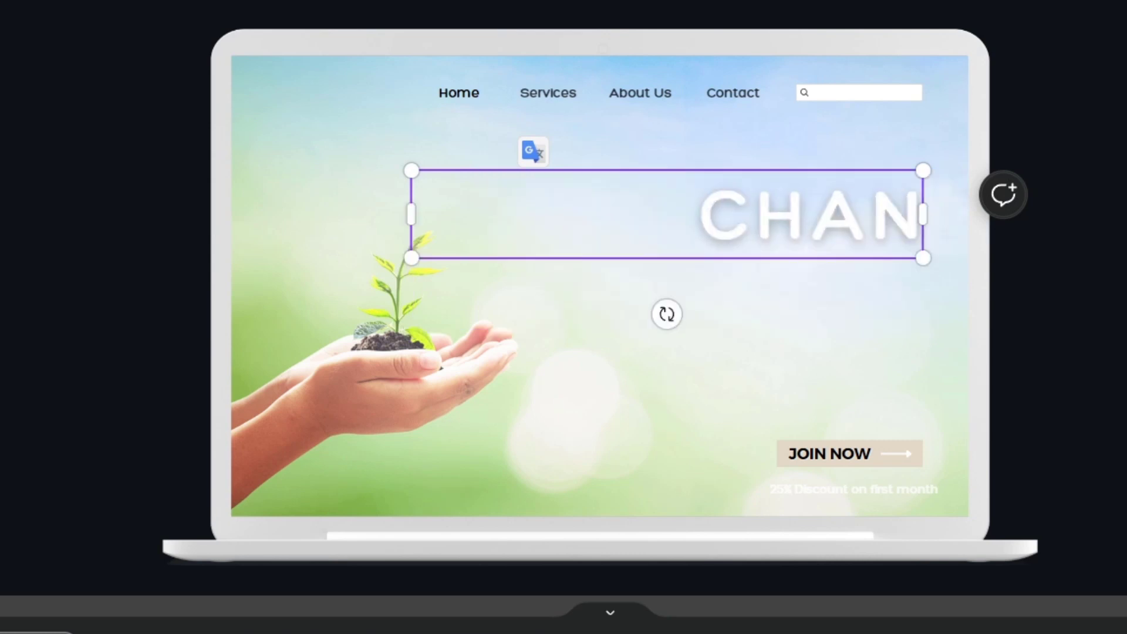
pyautogui.write('GE THE')
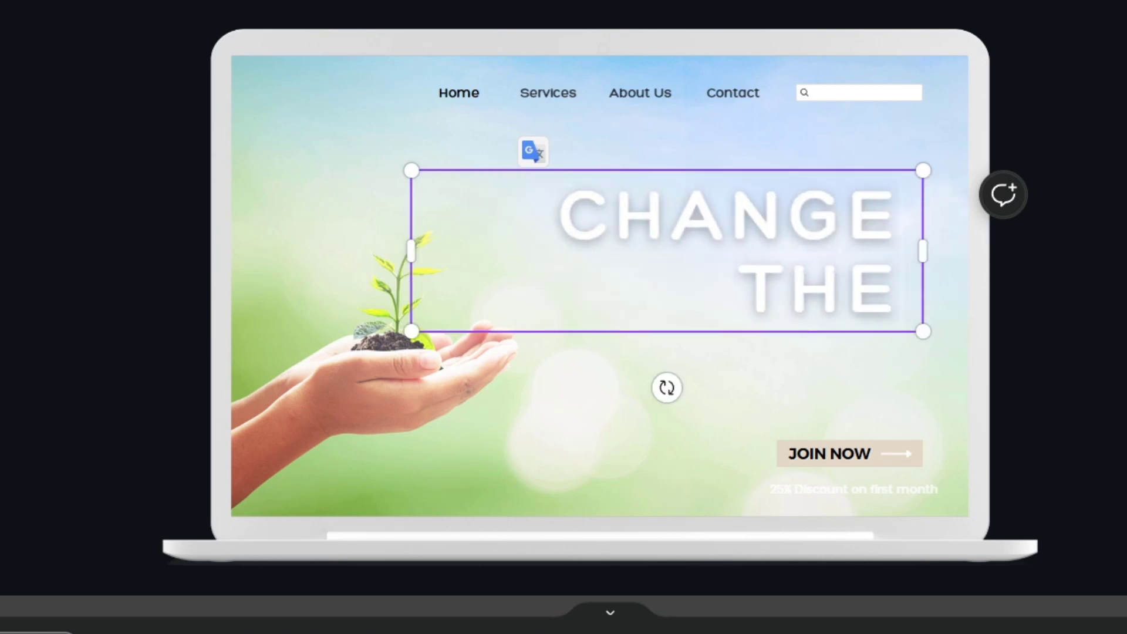
pyautogui.write(' WORLD')
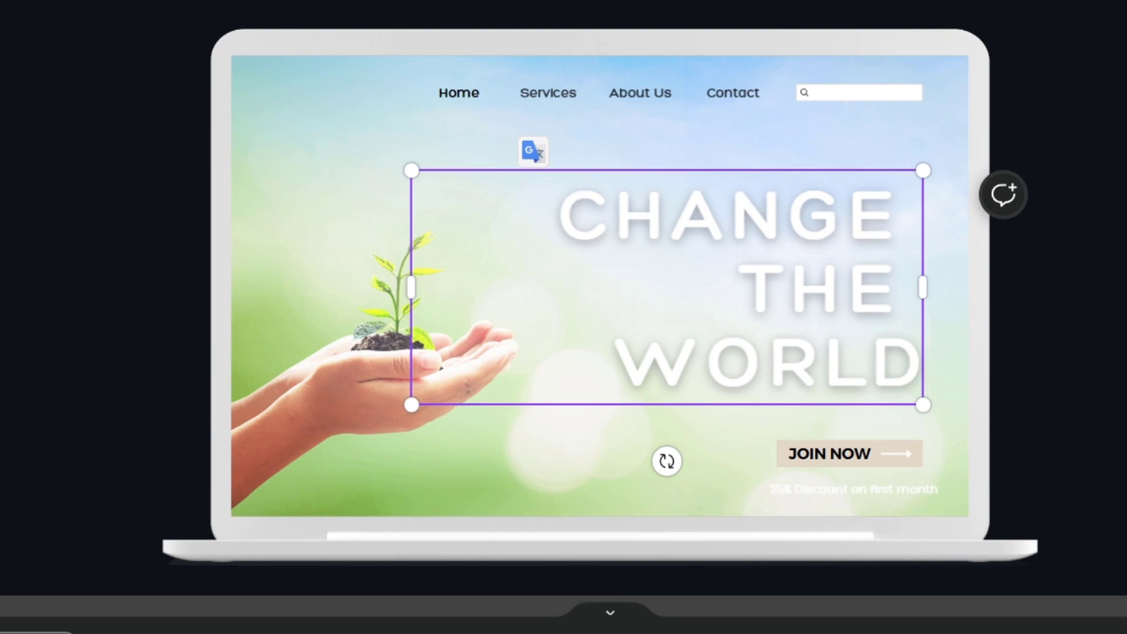
pyautogui.click(1080, 328)
pyautogui.click(910, 363)
pyautogui.click(1080, 329)
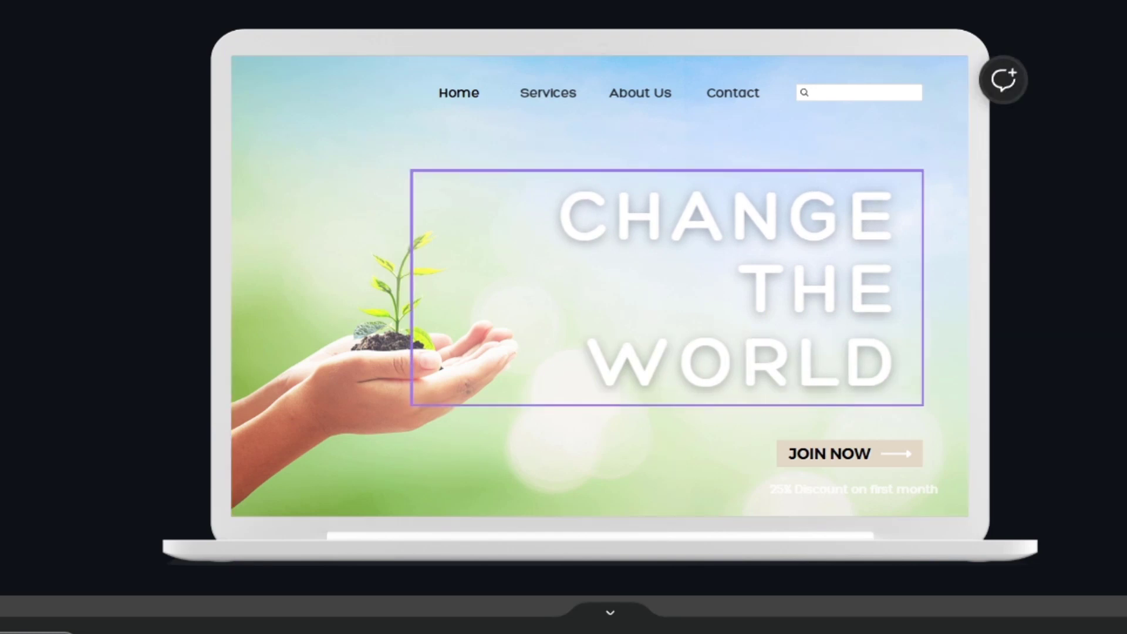
pyautogui.moveTo(763, 288); pyautogui.dragTo(770, 242)
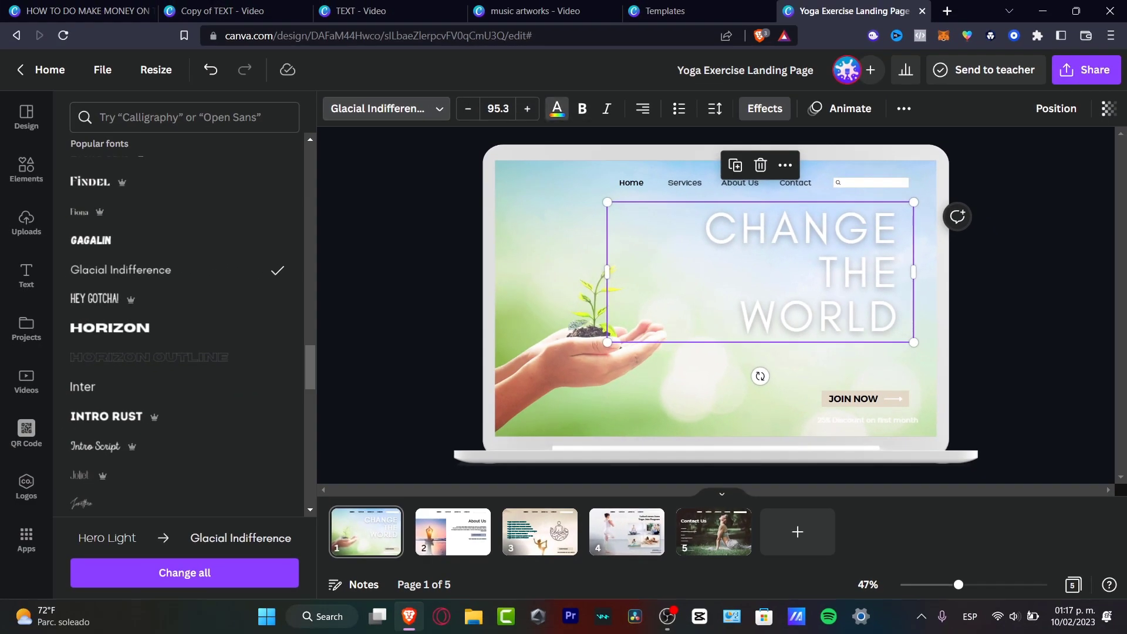
# - Set the "CHANGE THE WORLD" heading's text color to the custom mint green #7FFFBD
pyautogui.click(556, 110)
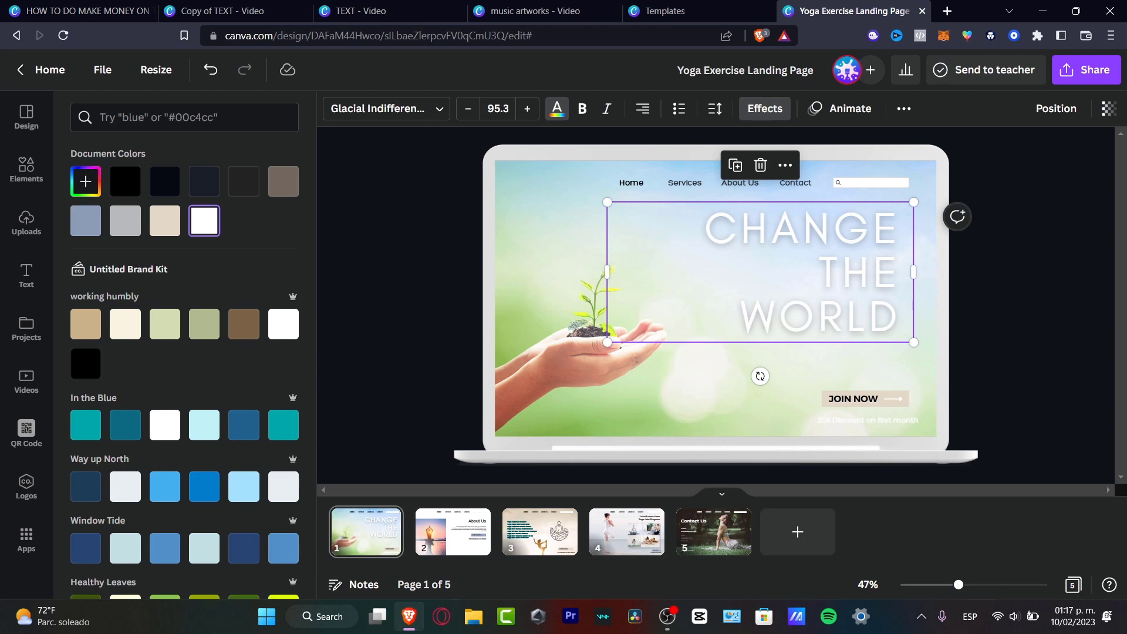
pyautogui.click(85, 181)
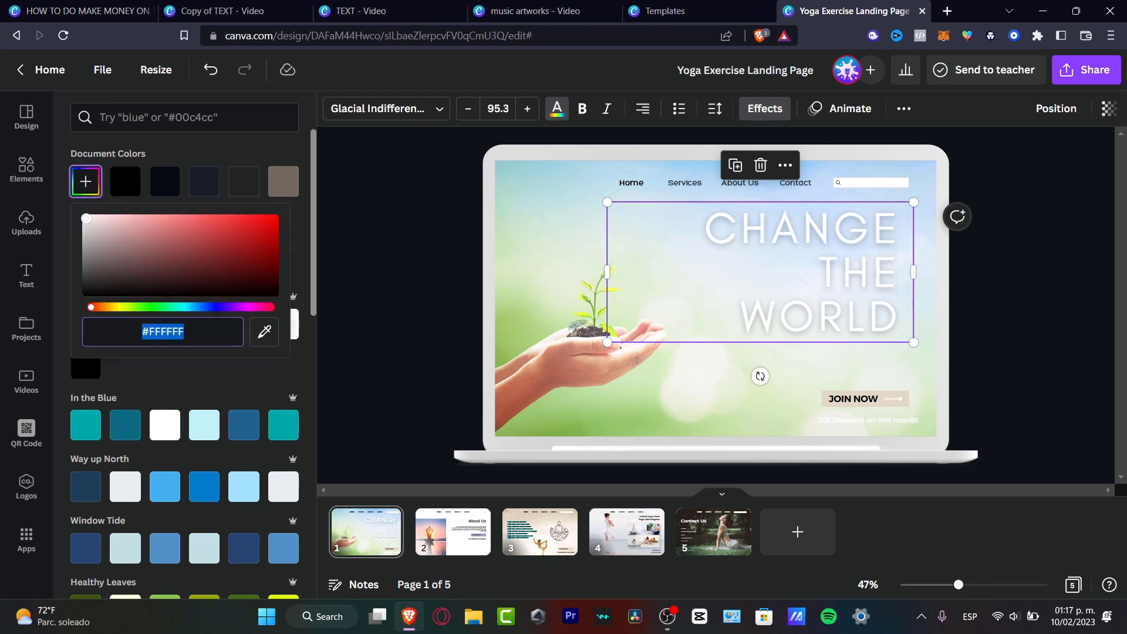
pyautogui.moveTo(91, 307); pyautogui.dragTo(168, 307)
pyautogui.moveTo(86, 218); pyautogui.dragTo(181, 218)
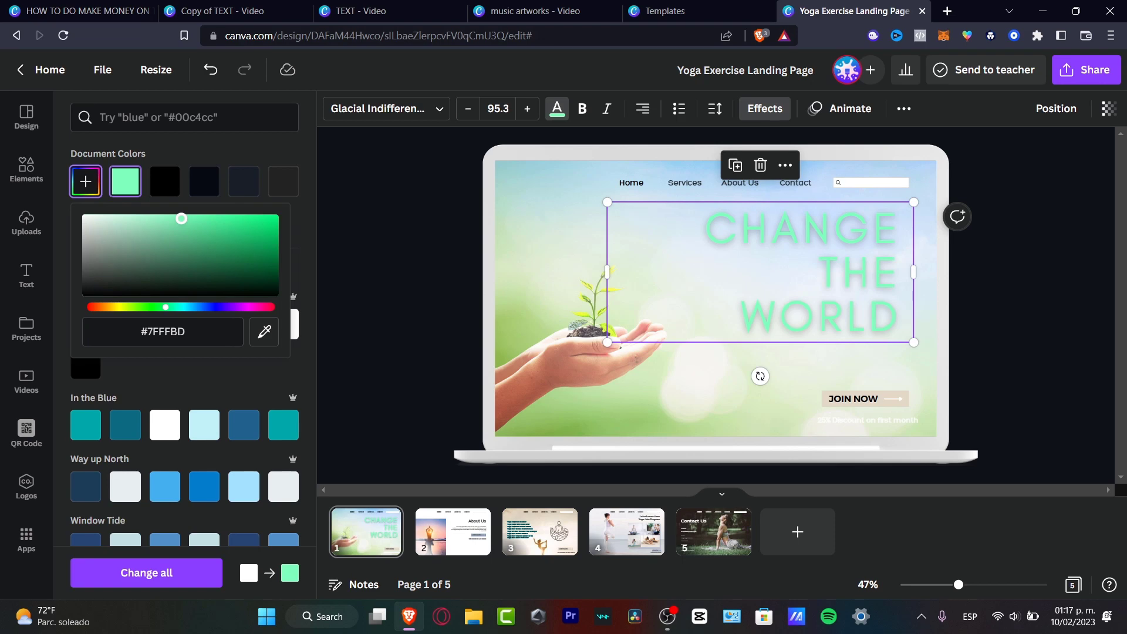
# - Switch the heading's text effect to Shadow and set the shadow color to black
pyautogui.click(765, 108)
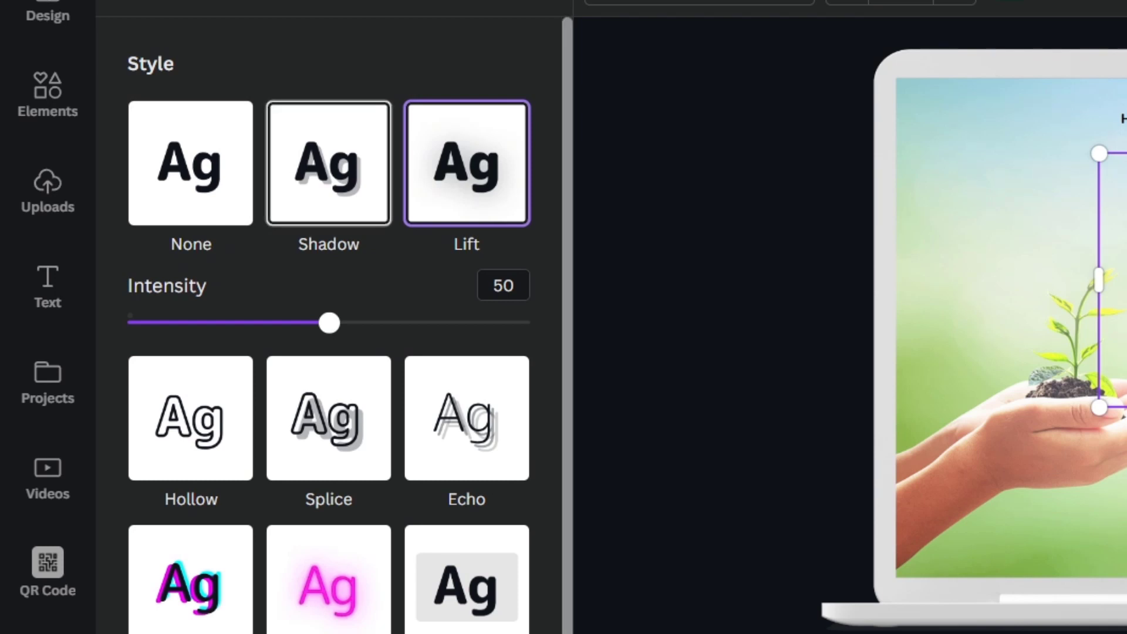
pyautogui.click(328, 163)
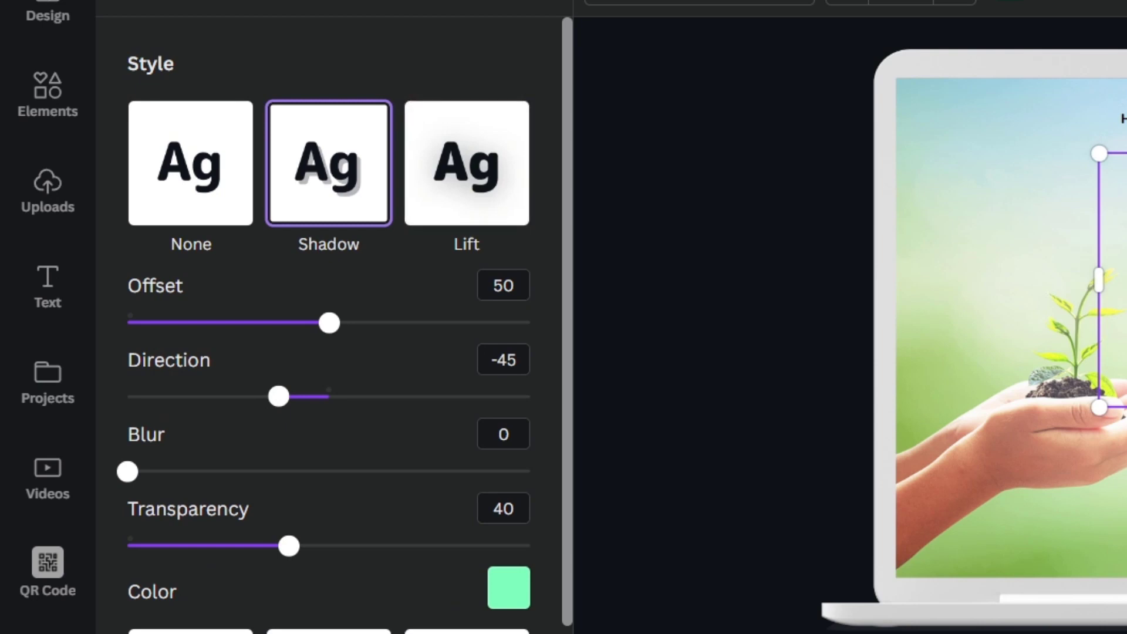
pyautogui.click(508, 587)
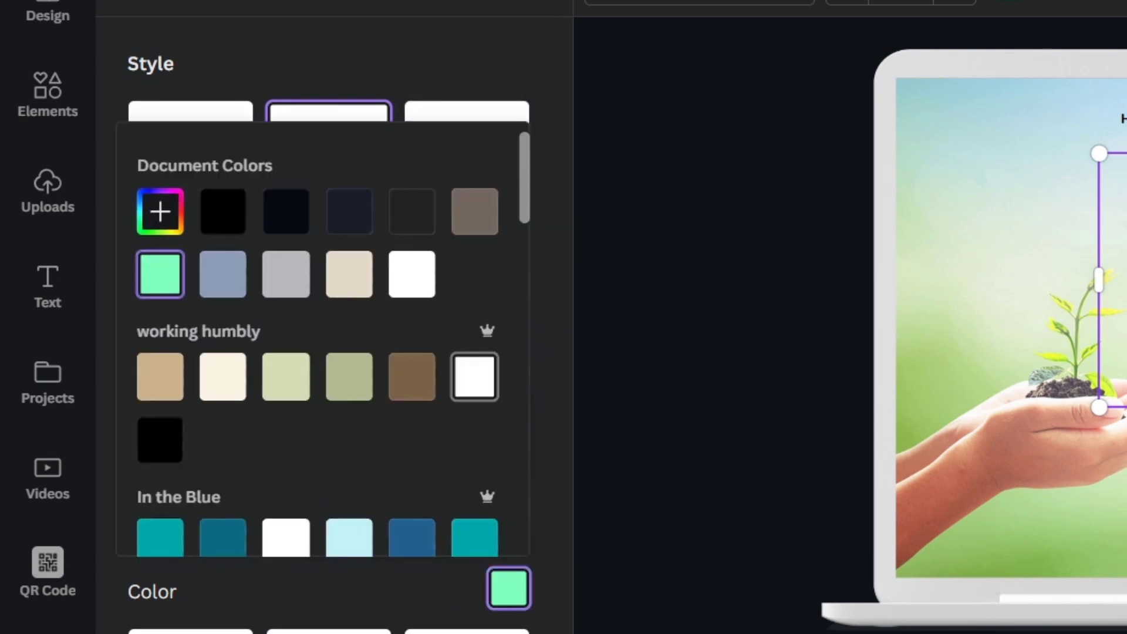
pyautogui.click(474, 376)
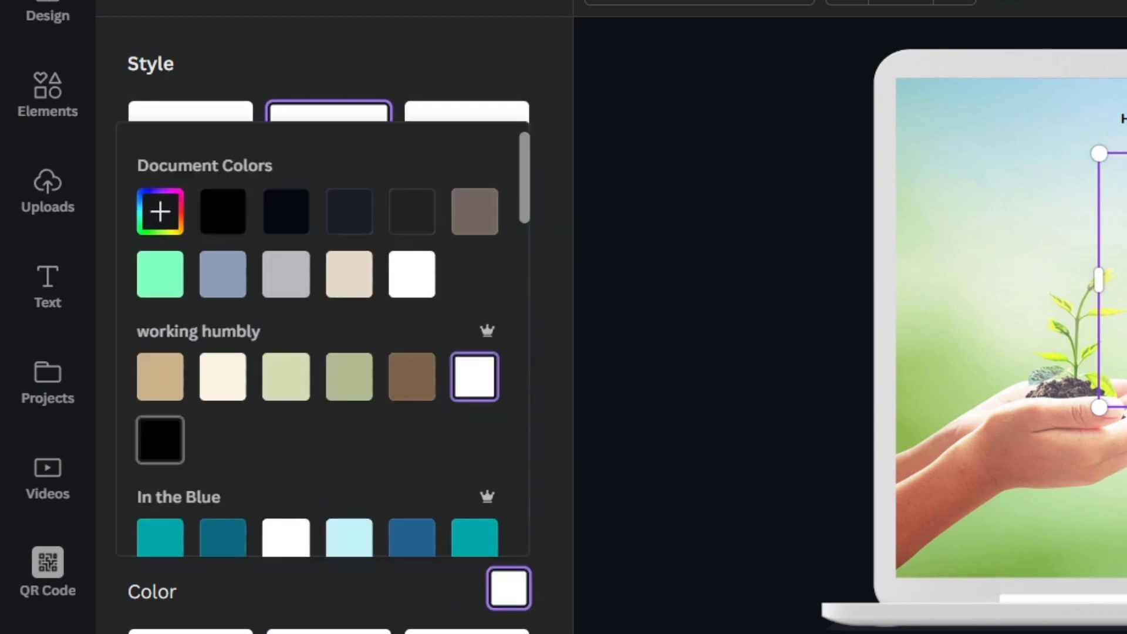
pyautogui.click(160, 439)
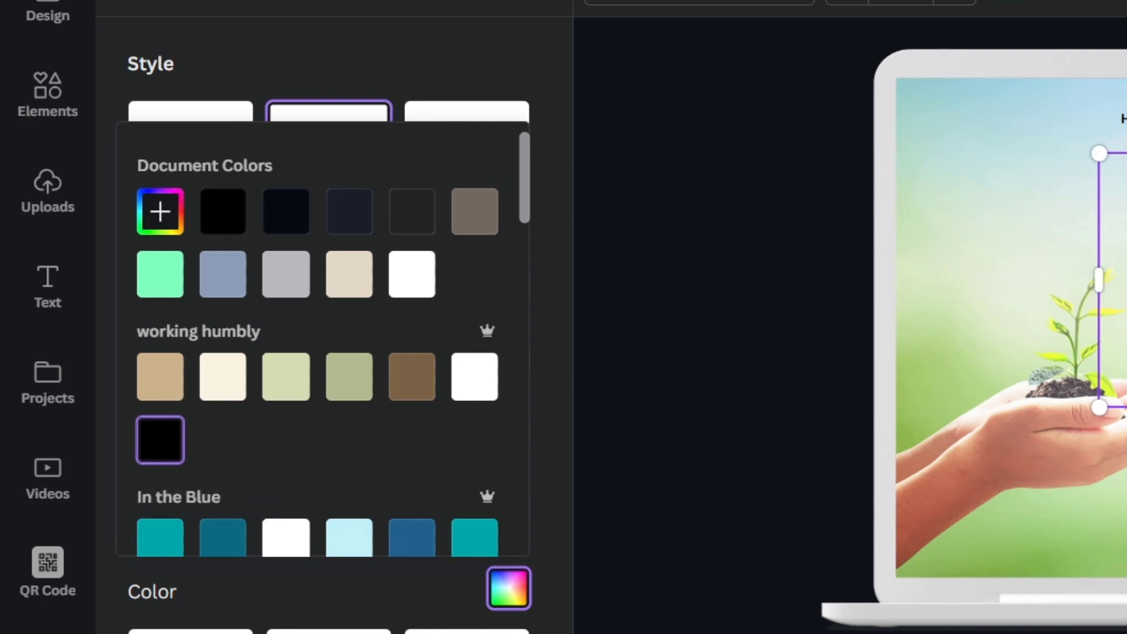
pyautogui.click(411, 64)
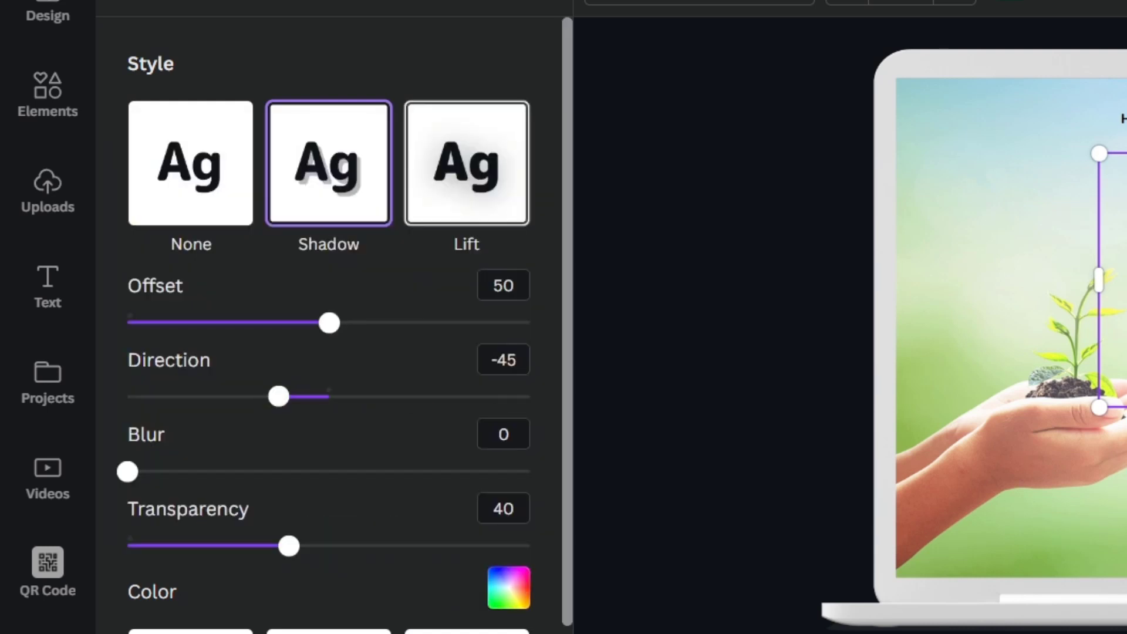
# - Set the heading shadow's offset to 69, direction to 38, blur to 21 and transparency to 27, and try the Splice style
pyautogui.moveTo(329, 322); pyautogui.dragTo(405, 322)
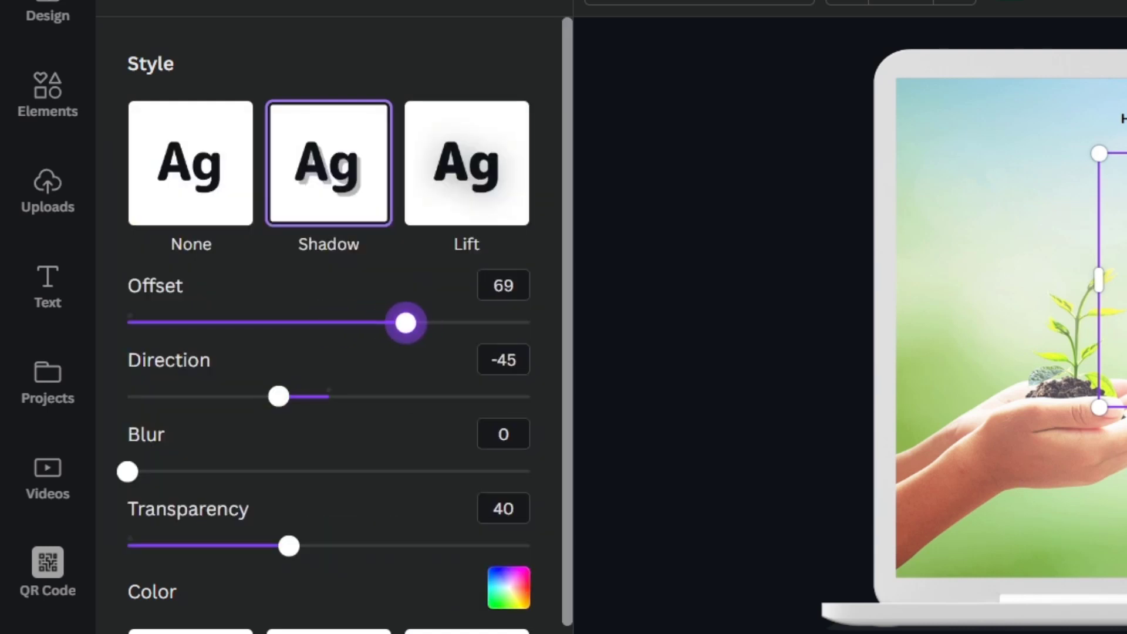
pyautogui.moveTo(280, 396); pyautogui.dragTo(381, 397)
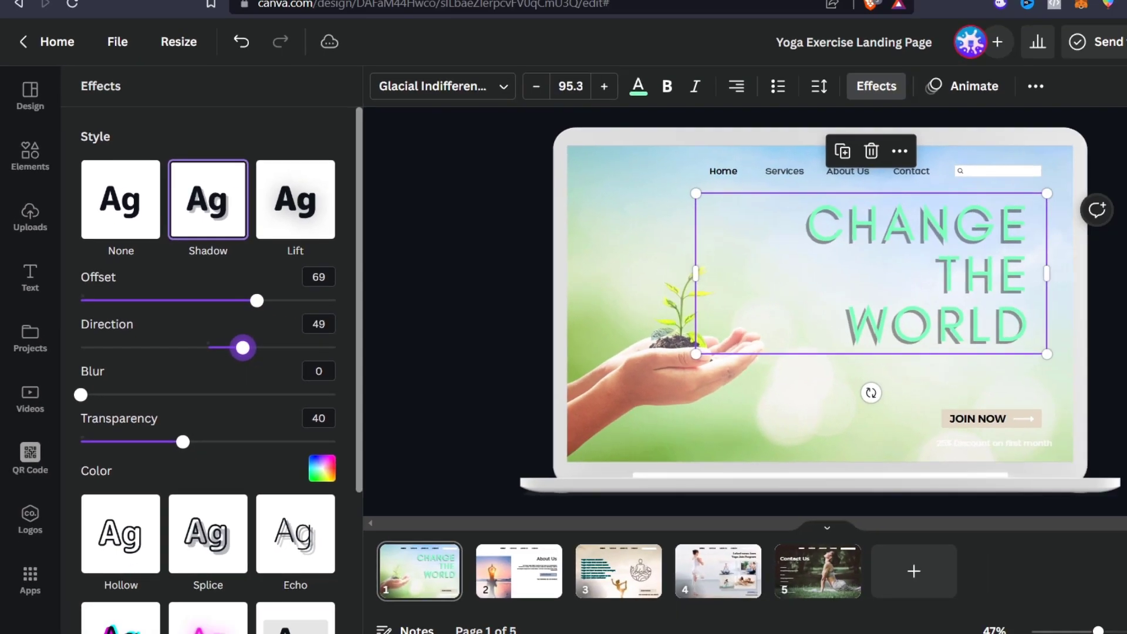
pyautogui.moveTo(242, 348); pyautogui.dragTo(234, 347)
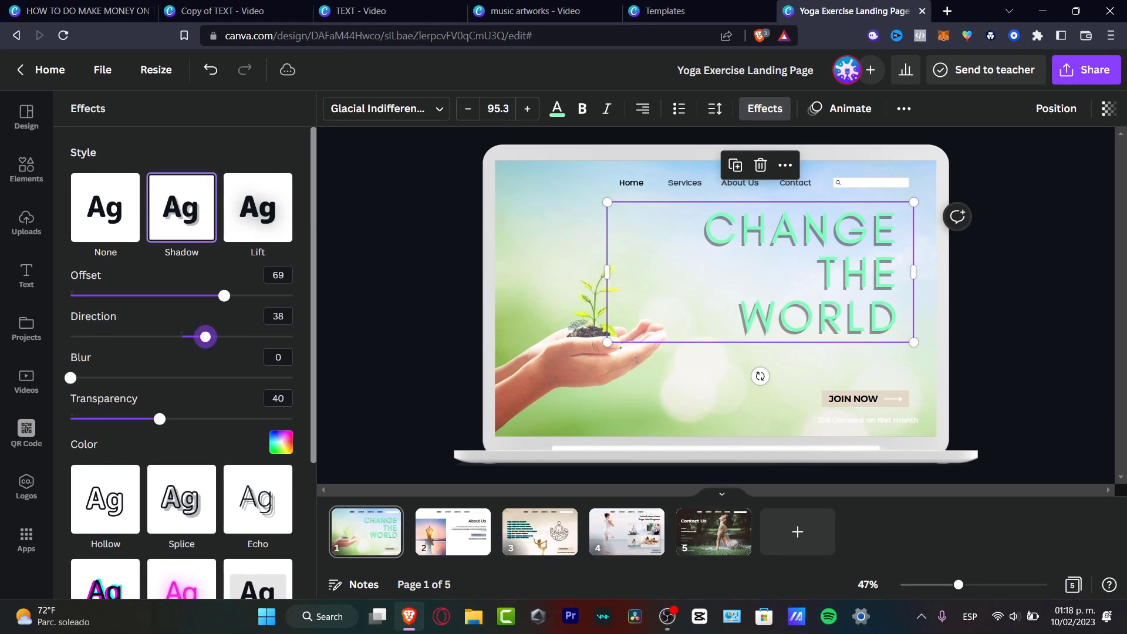
pyautogui.moveTo(70, 378); pyautogui.dragTo(118, 378)
pyautogui.moveTo(160, 419); pyautogui.dragTo(131, 419)
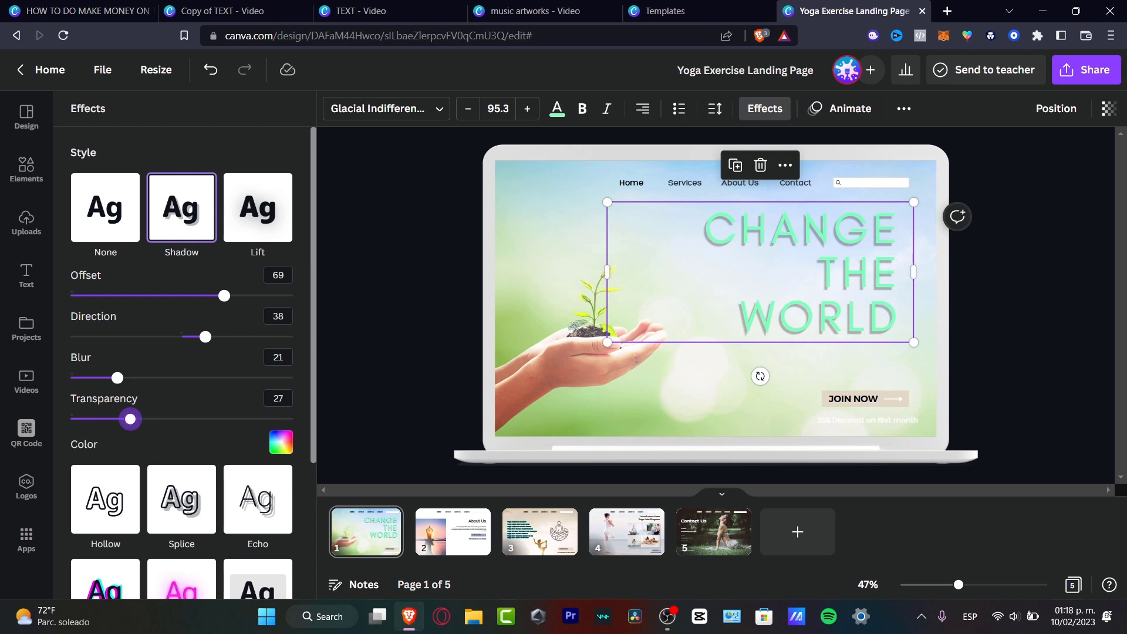
pyautogui.click(181, 499)
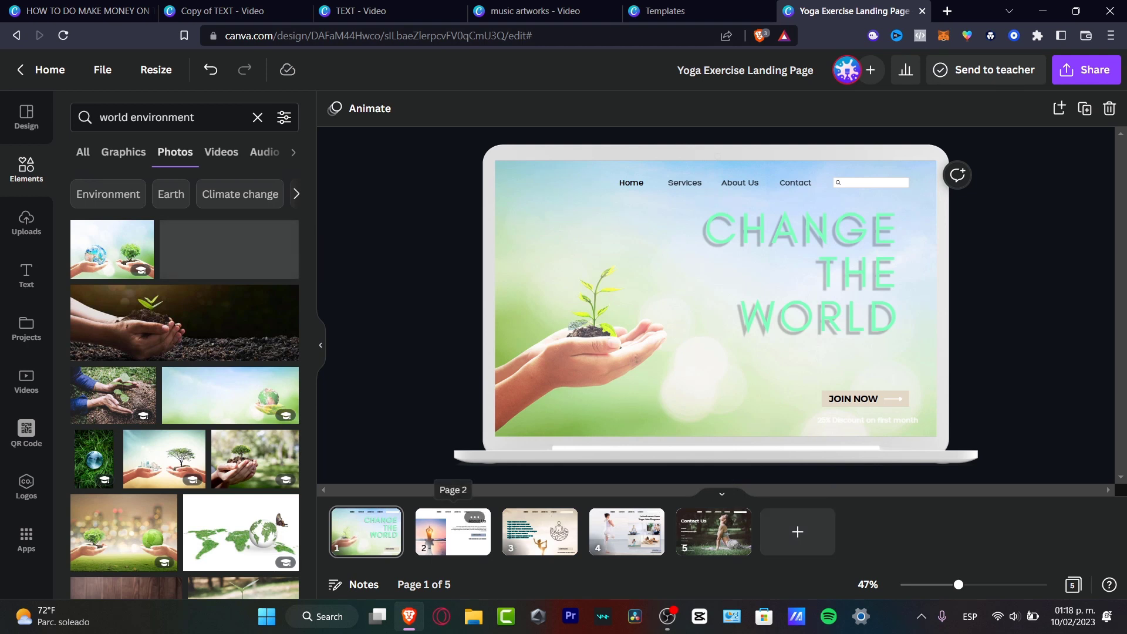
# - Delete the "About Us" page, the second page of the design
pyautogui.click(453, 533)
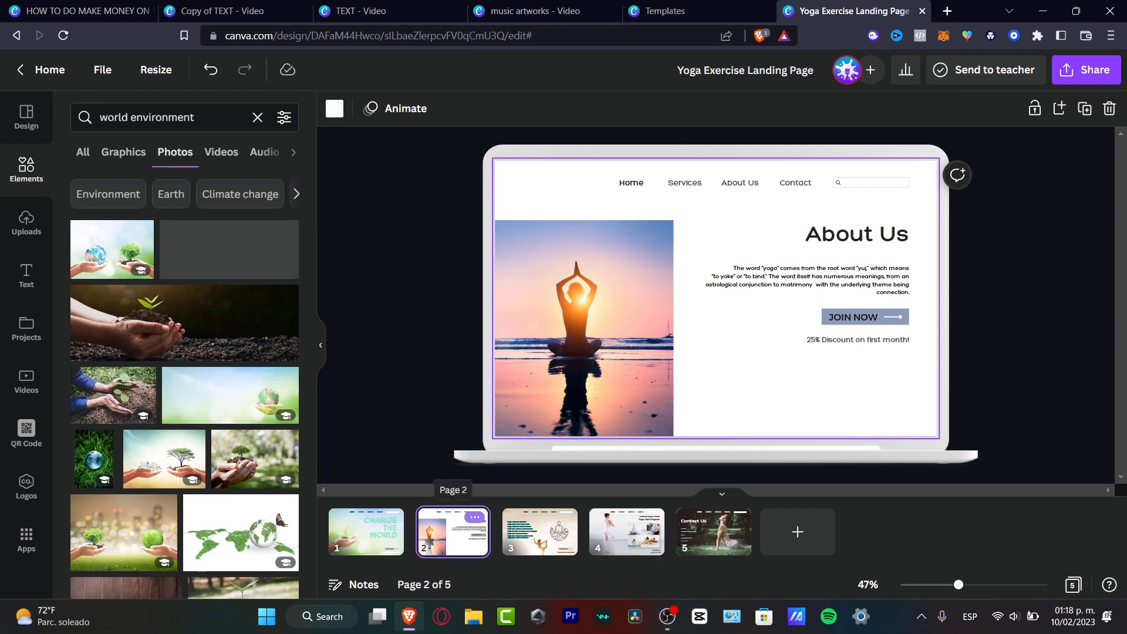
pyautogui.click(474, 517)
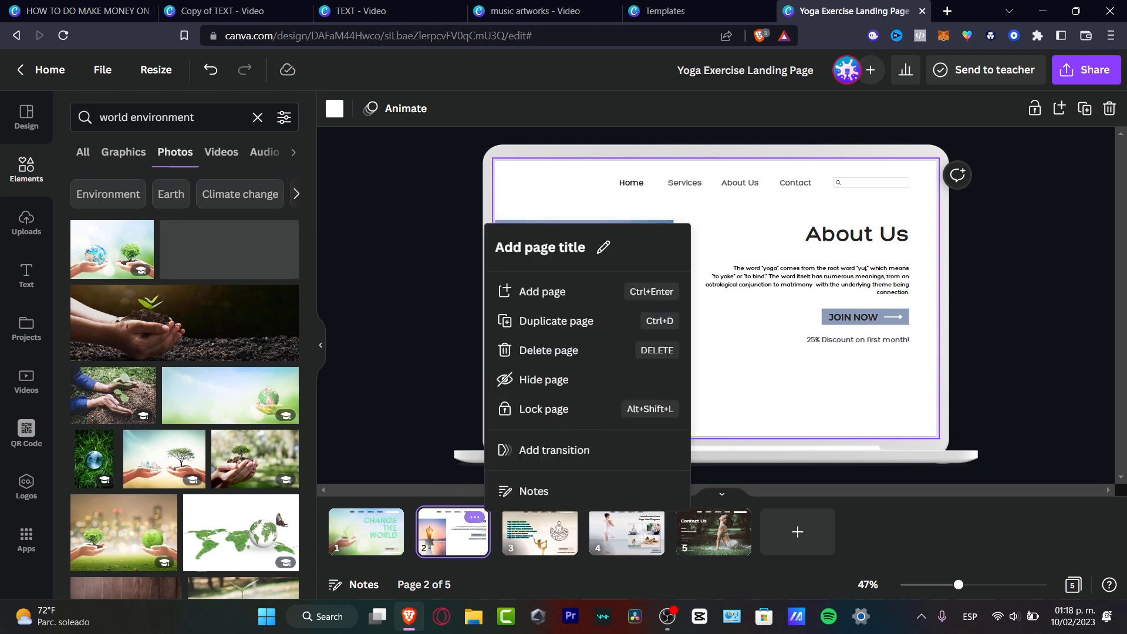
pyautogui.click(546, 350)
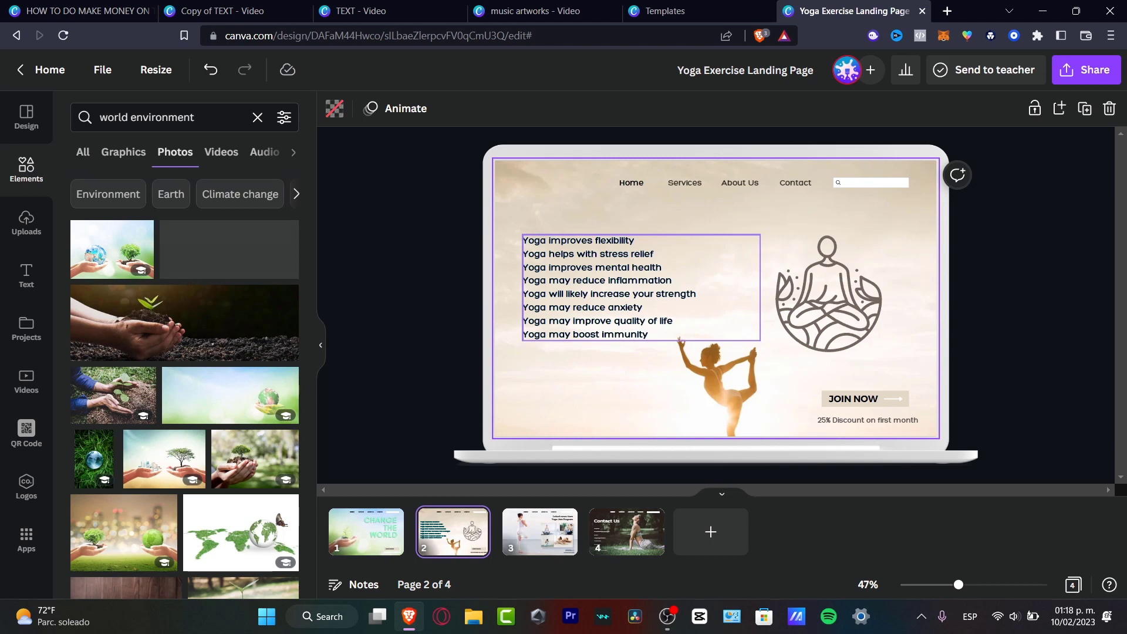
# - Add the line "REASONS TO SAVE THE PLANET" and a blank line above the yoga benefits list, and move the text block up
pyautogui.click(641, 287)
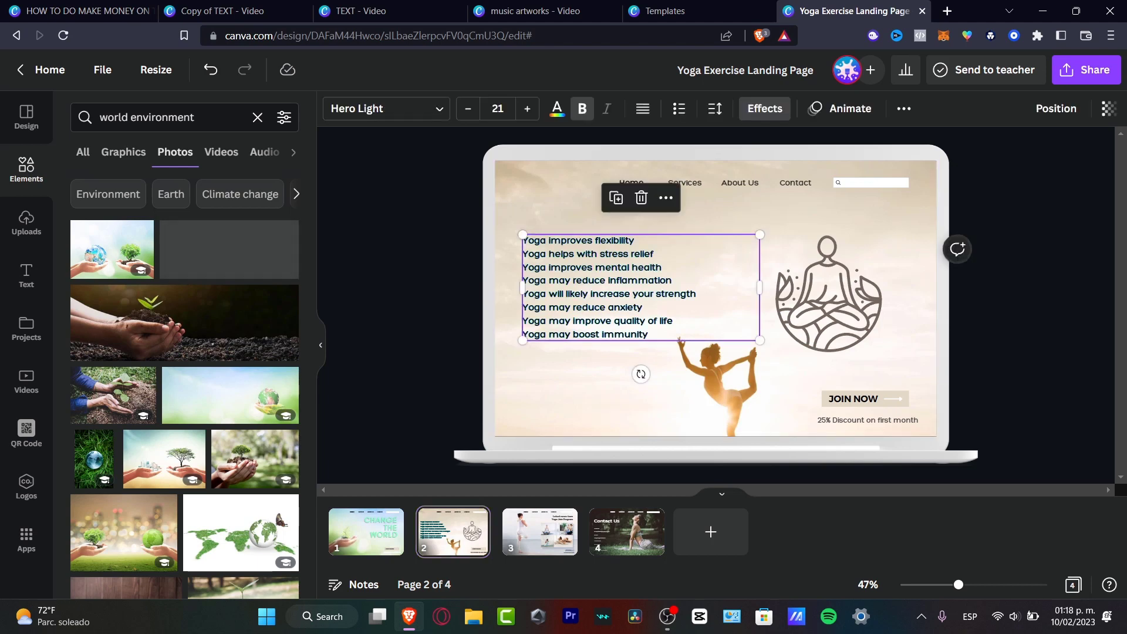
pyautogui.click(575, 285)
pyautogui.click(535, 241)
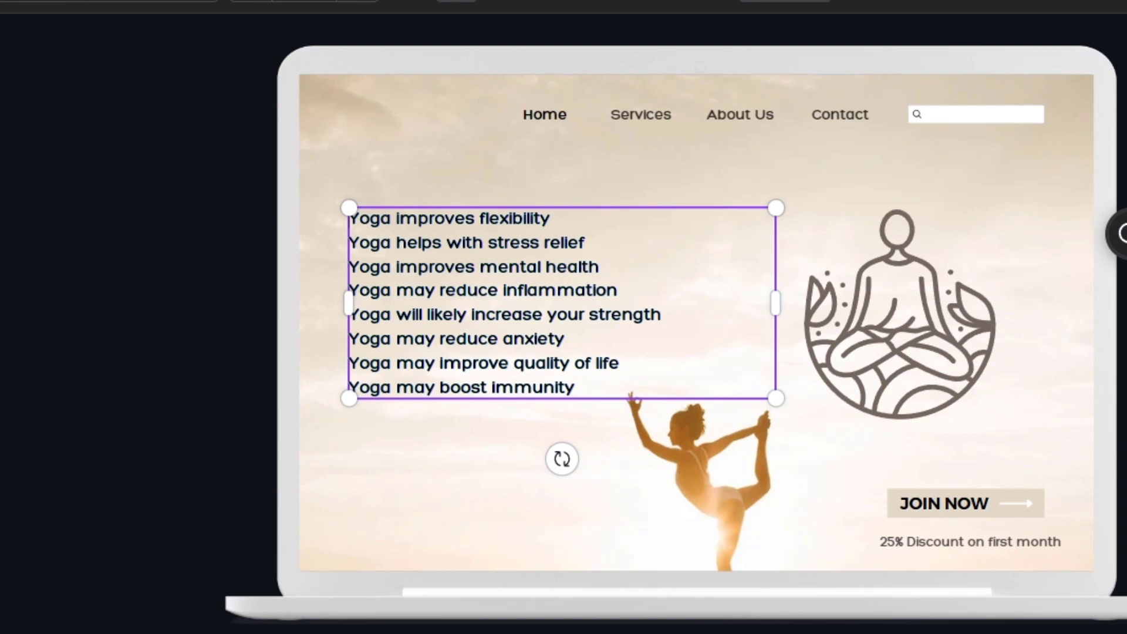
pyautogui.press('Return')
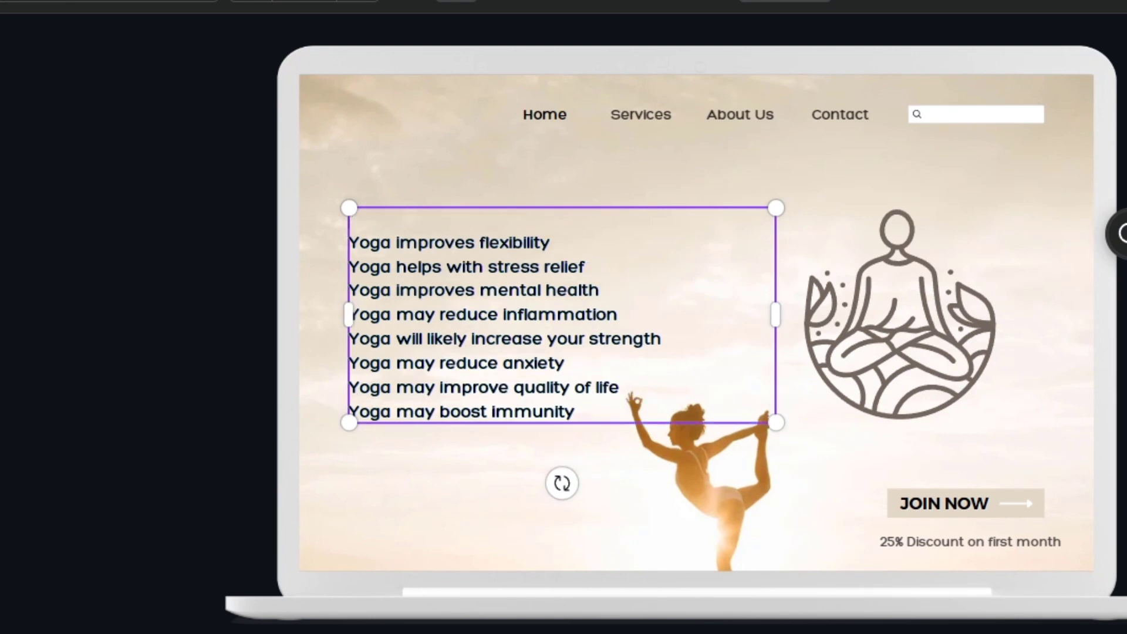
pyautogui.write('REA')
pyautogui.press('BackSpace')
pyautogui.press('BackSpace')
pyautogui.press('BackSpace')
pyautogui.write('REASONS TO SAVE THE PLANET')
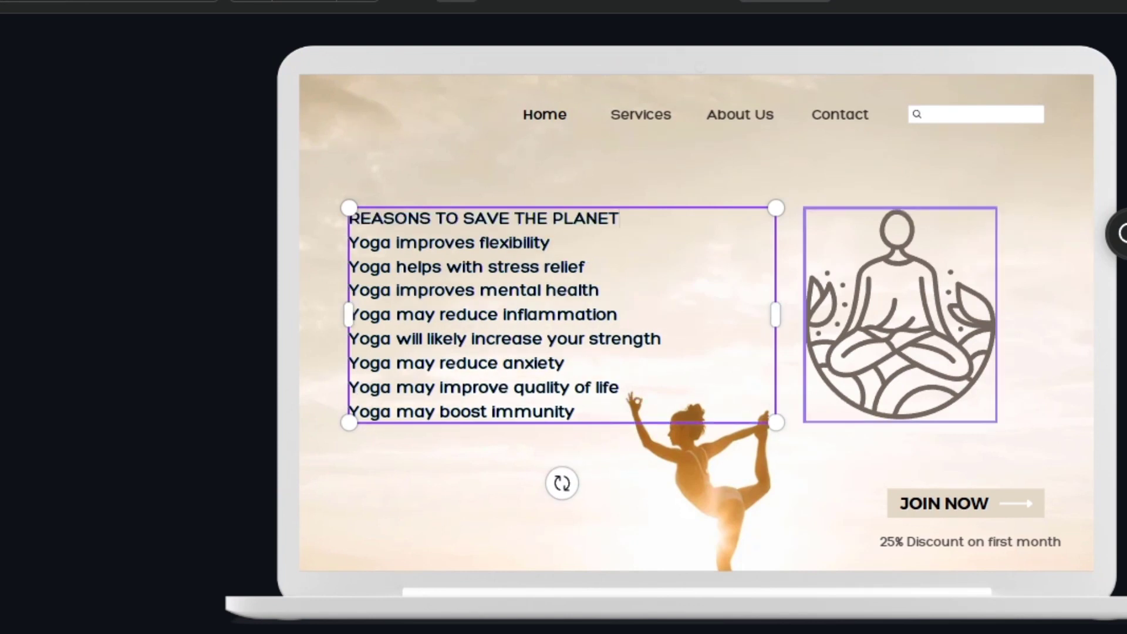
pyautogui.press('Return')
pyautogui.press('Escape')
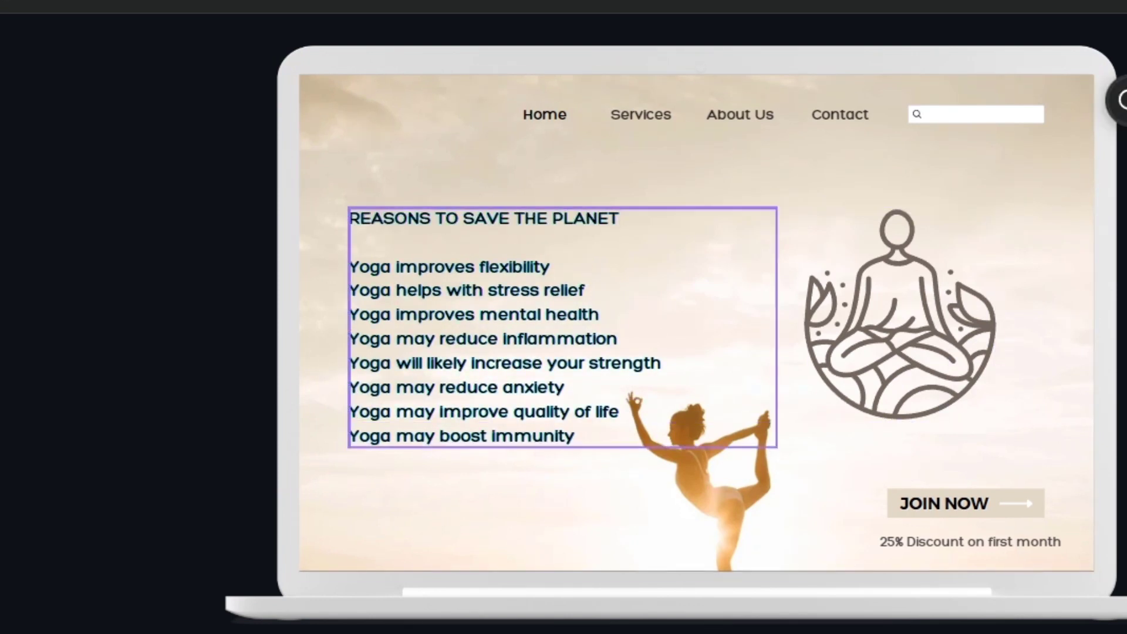
pyautogui.moveTo(505, 327); pyautogui.dragTo(489, 289)
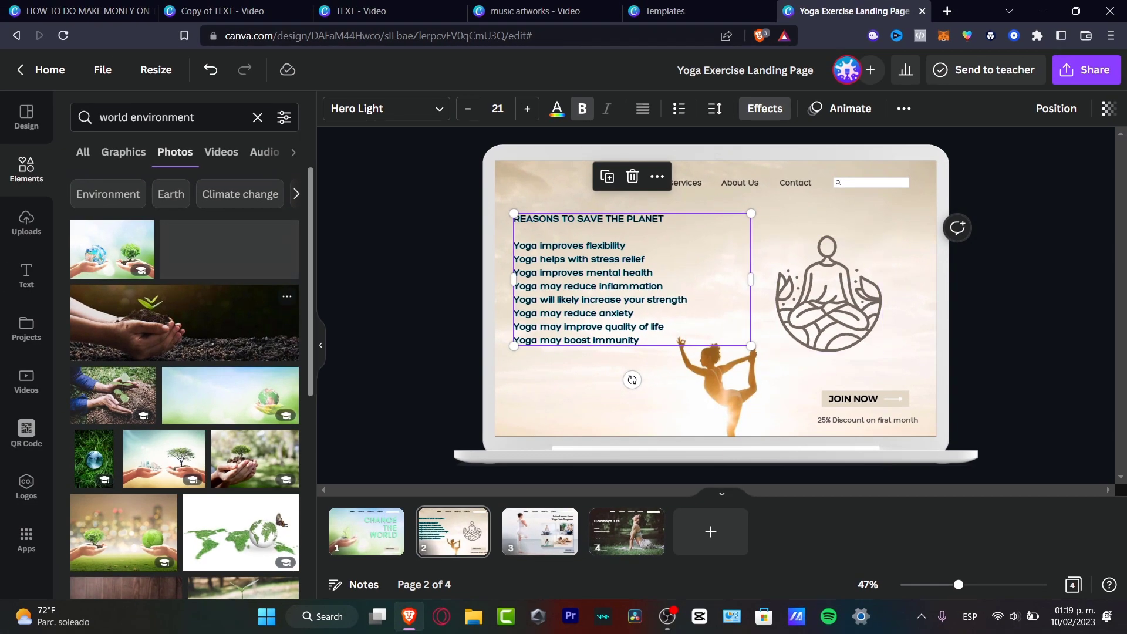
# - Limit the "world environment" results to graphics and delete the meditating figure illustration from the second page
pyautogui.moveTo(112, 246)
pyautogui.click(124, 151)
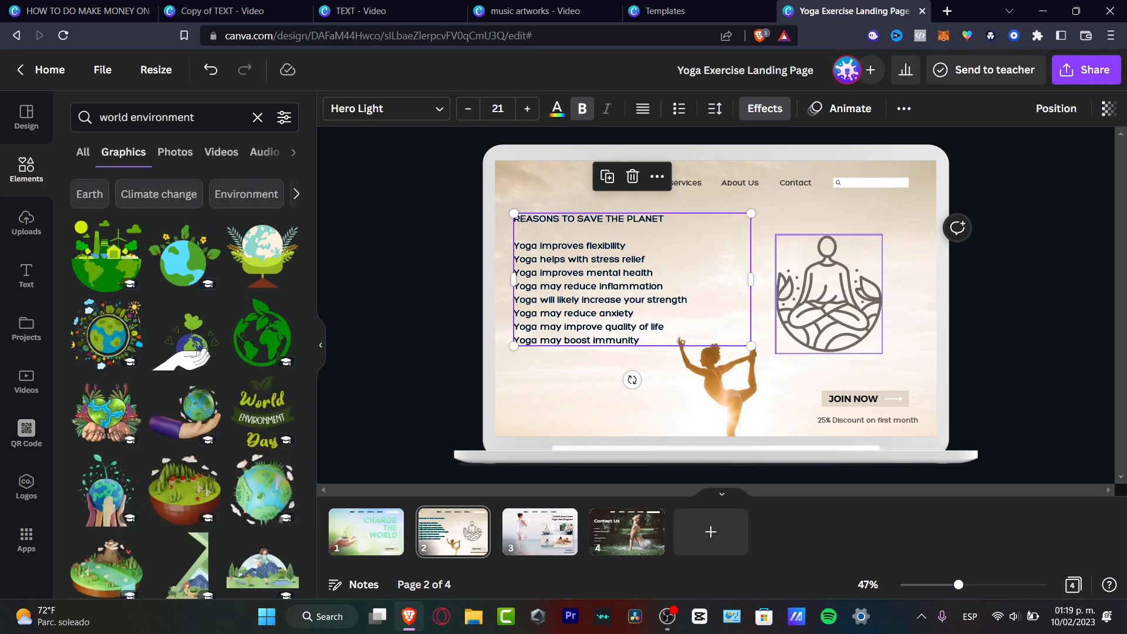
pyautogui.click(828, 294)
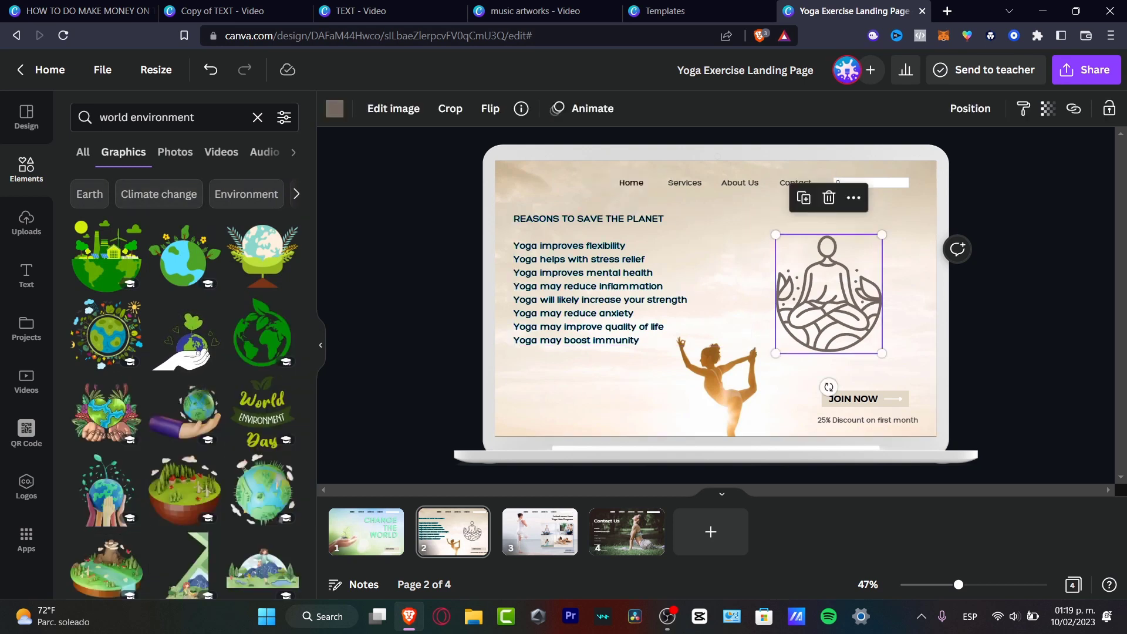
pyautogui.press('Delete')
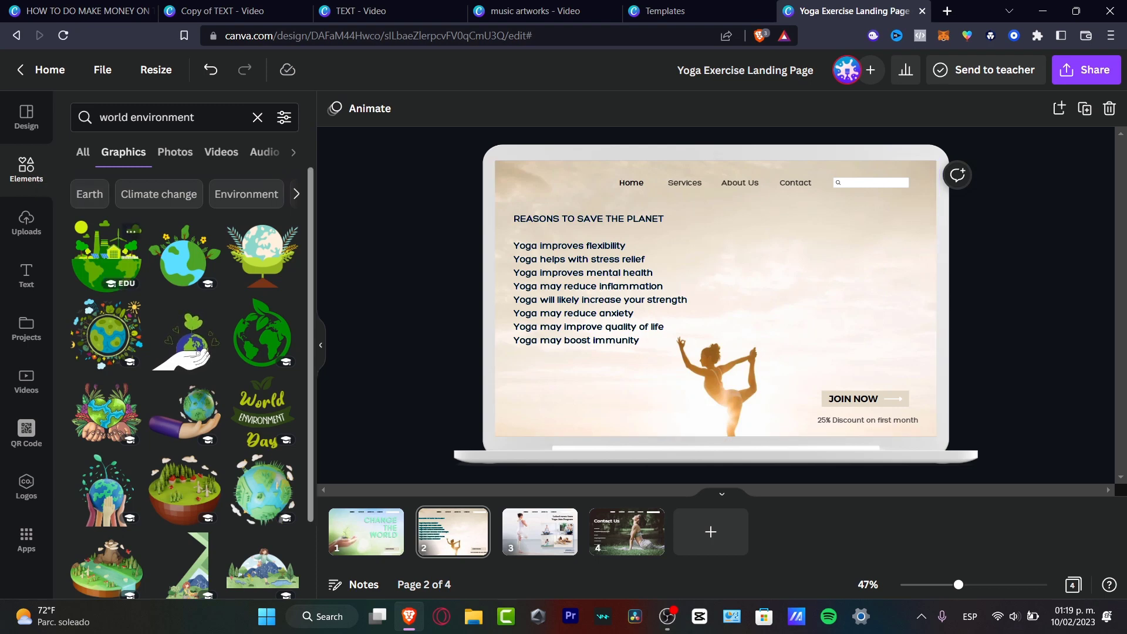
# - Insert the green half-globe graphic with wind turbine and trees, shrink it, and place it beside the list above the "JOIN NOW" label
pyautogui.click(106, 255)
pyautogui.moveTo(628, 305); pyautogui.dragTo(787, 299)
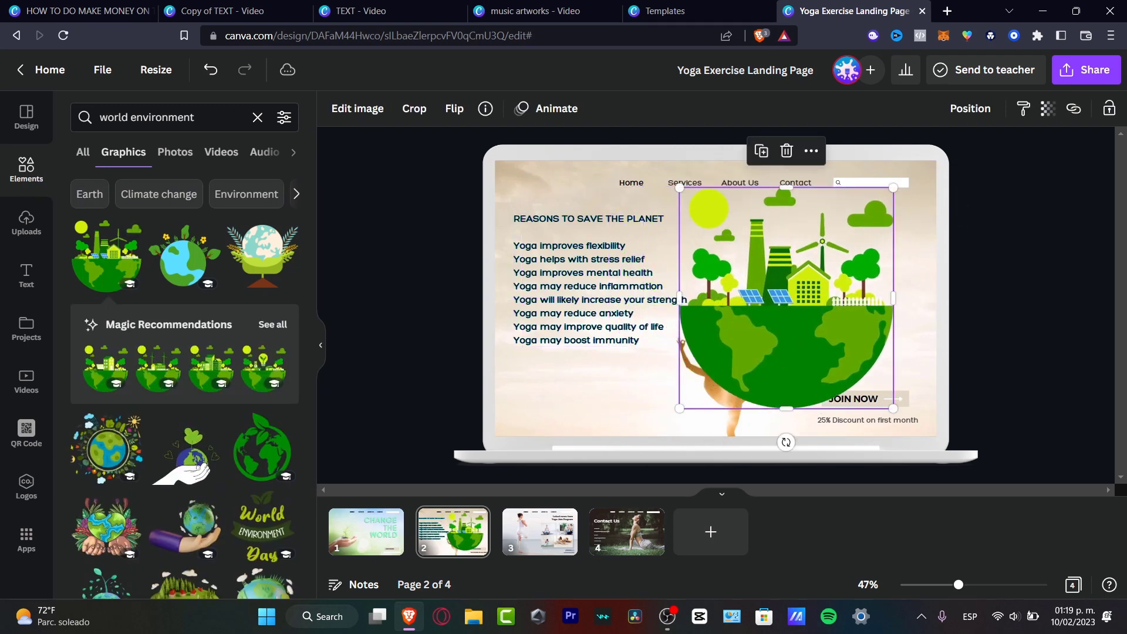
pyautogui.moveTo(679, 408); pyautogui.dragTo(776, 308)
pyautogui.moveTo(828, 258); pyautogui.dragTo(827, 304)
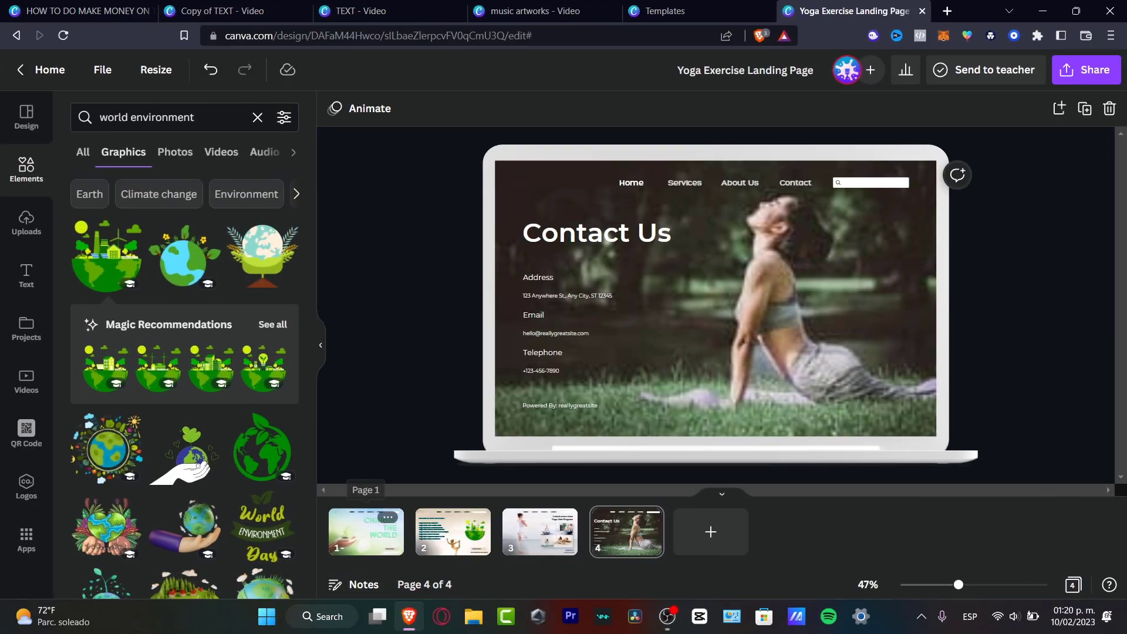
# - Download all four pages of the design as SVG with a non-transparent background
pyautogui.click(366, 531)
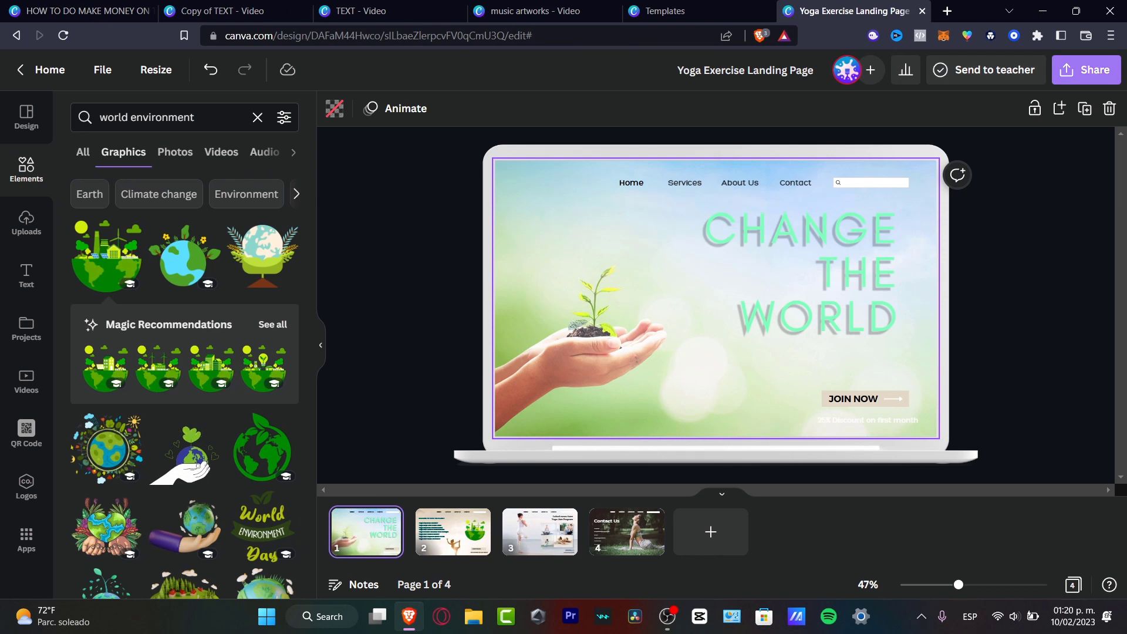
pyautogui.click(1086, 70)
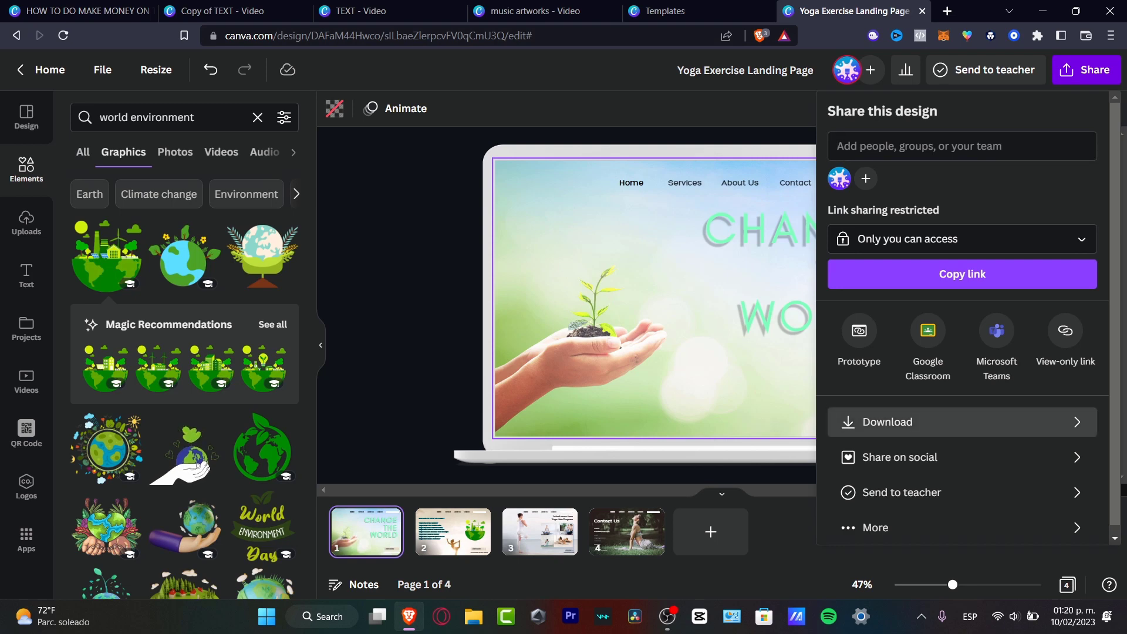
pyautogui.click(963, 422)
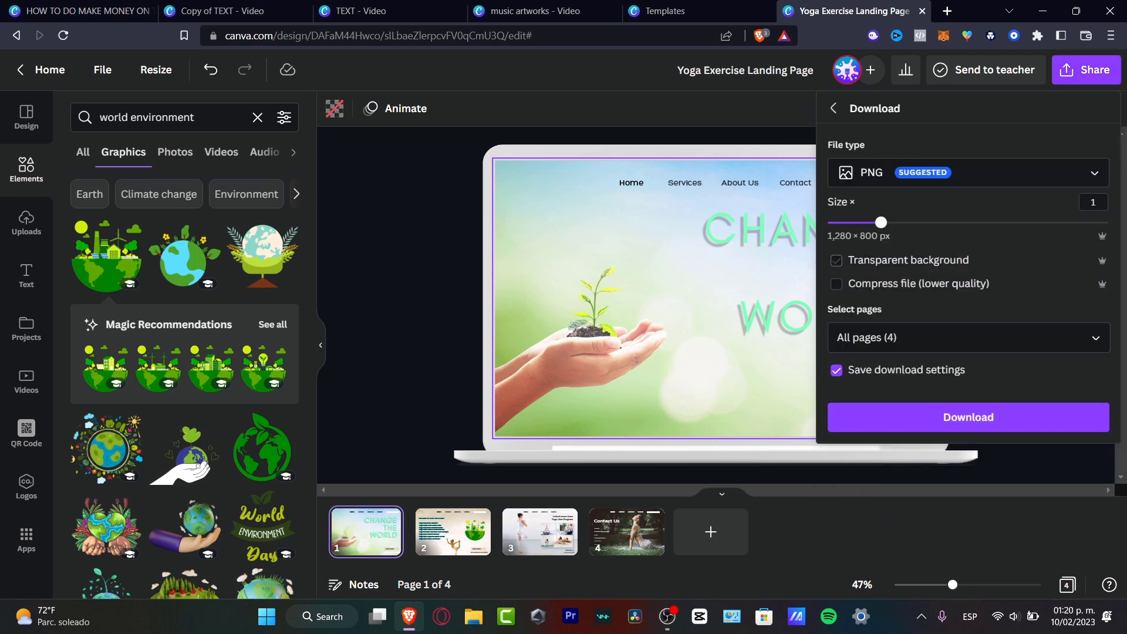
pyautogui.click(969, 172)
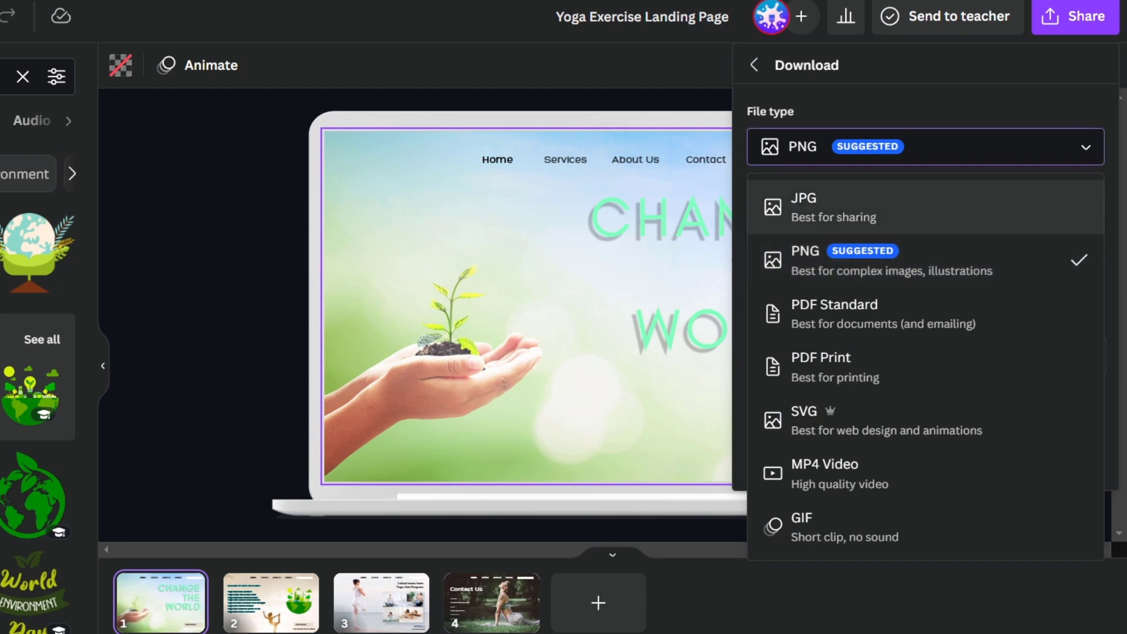
pyautogui.press('Down')
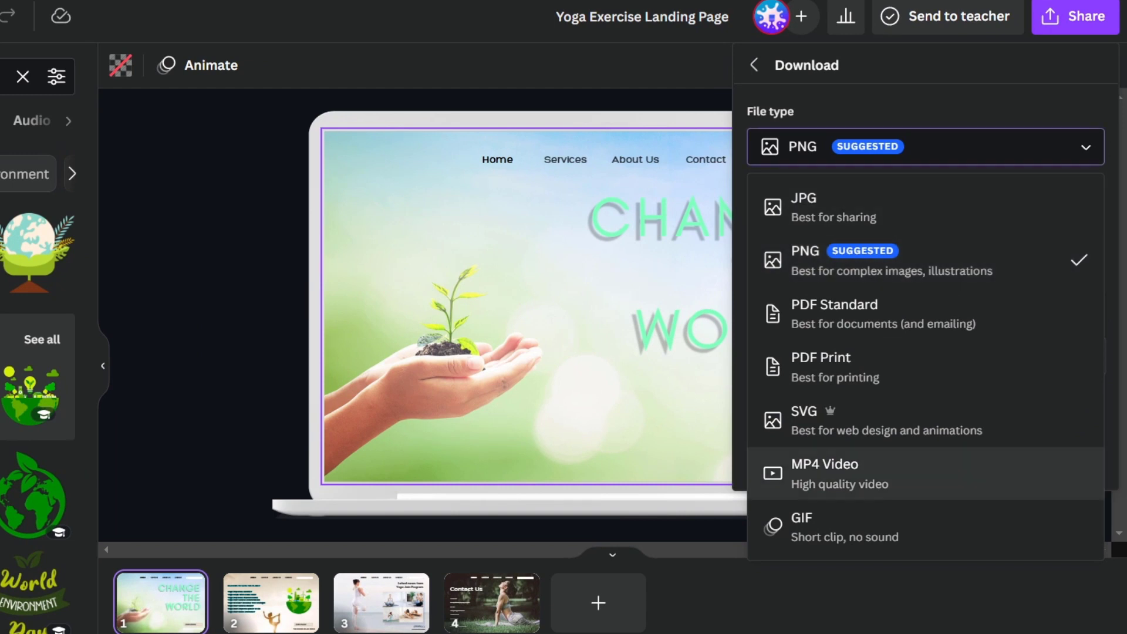
pyautogui.press('Up')
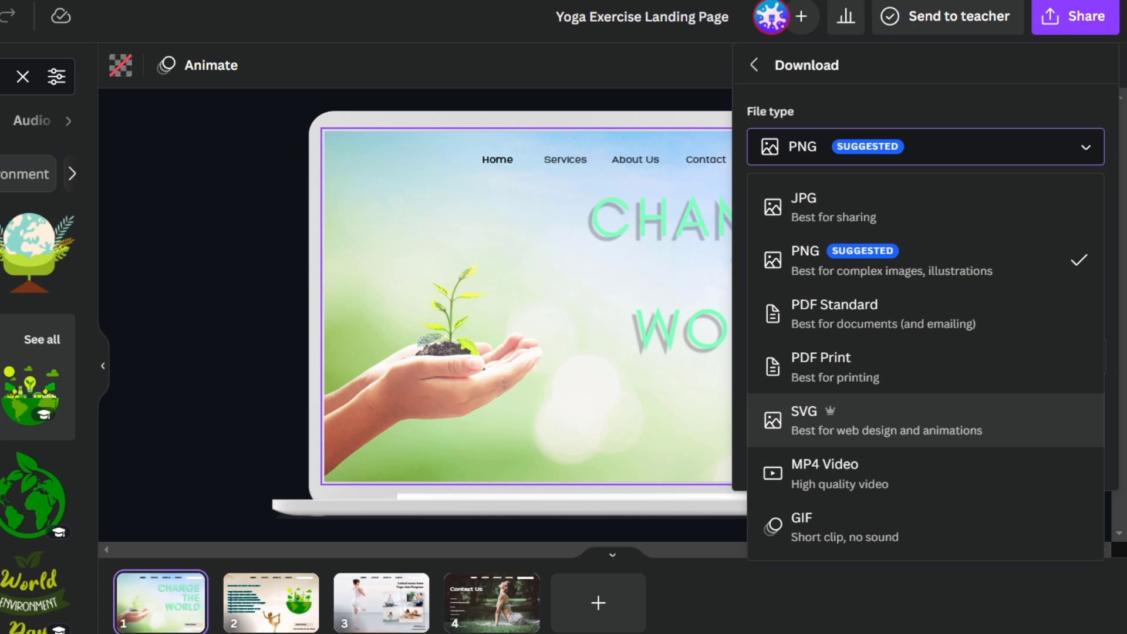
pyautogui.press('Return')
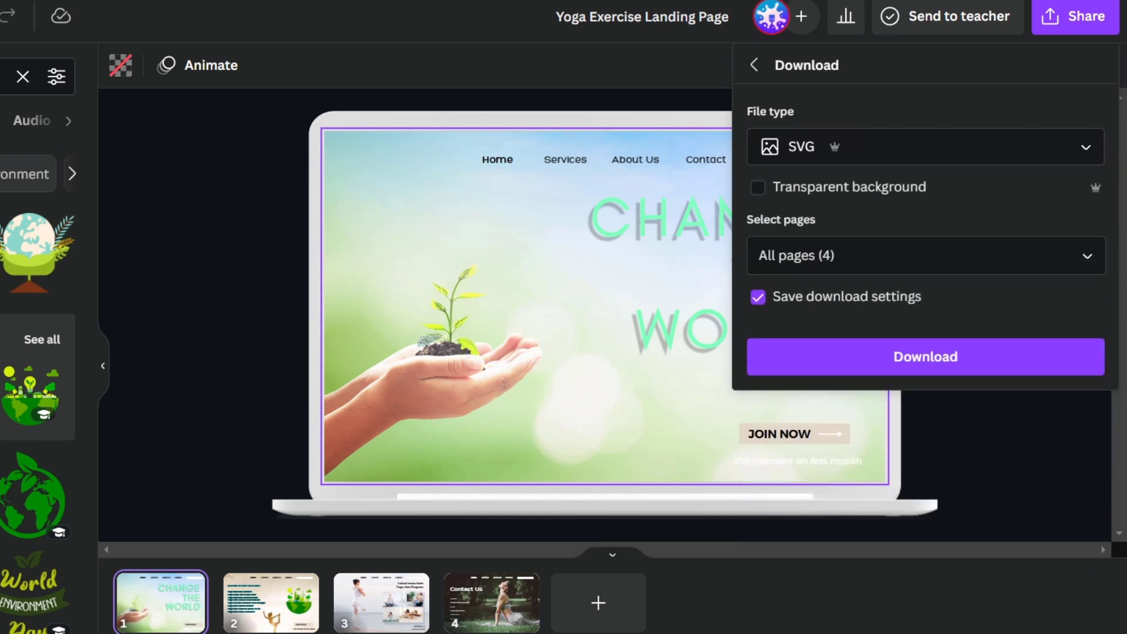
pyautogui.click(926, 256)
pyautogui.click(926, 547)
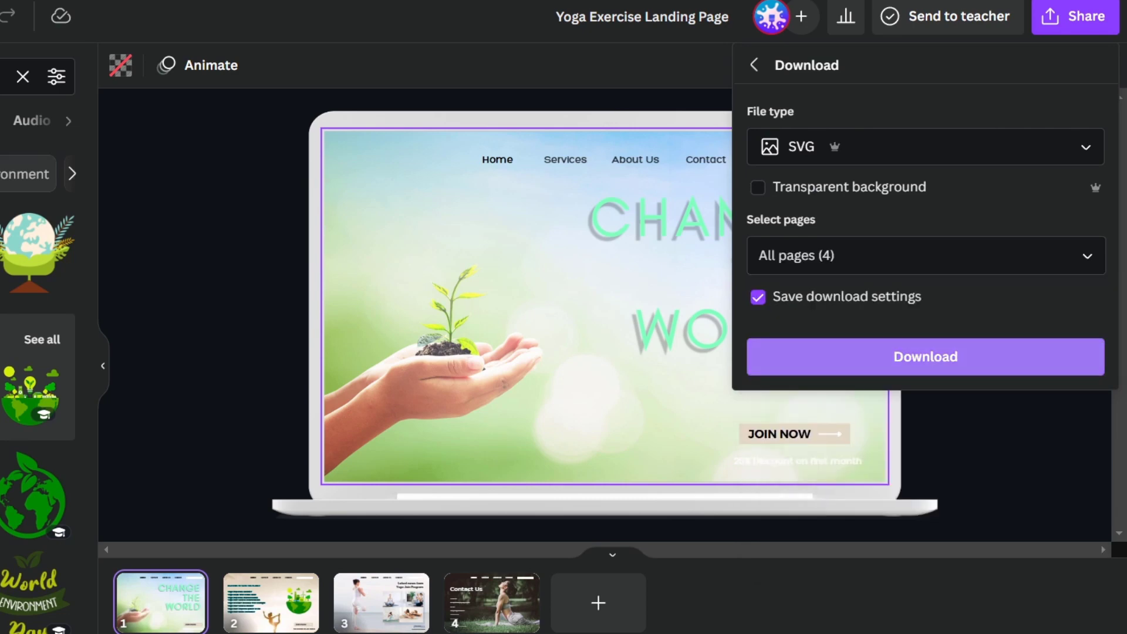
pyautogui.click(926, 357)
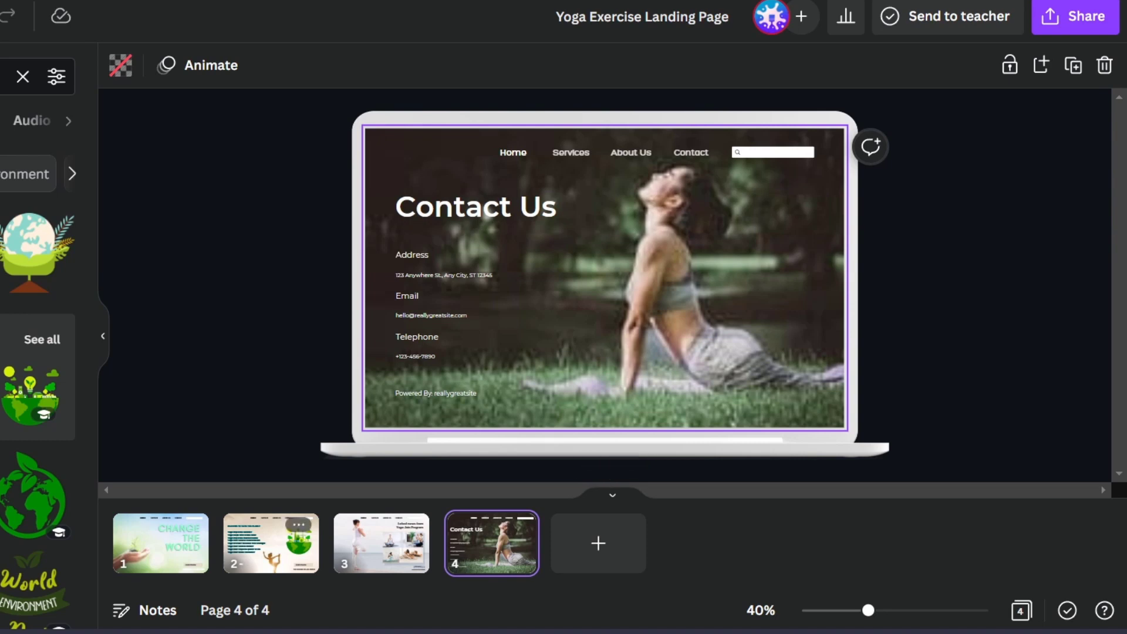
# - Group the "JOIN NOW" text with its arrow and background box on the first page
pyautogui.click(161, 537)
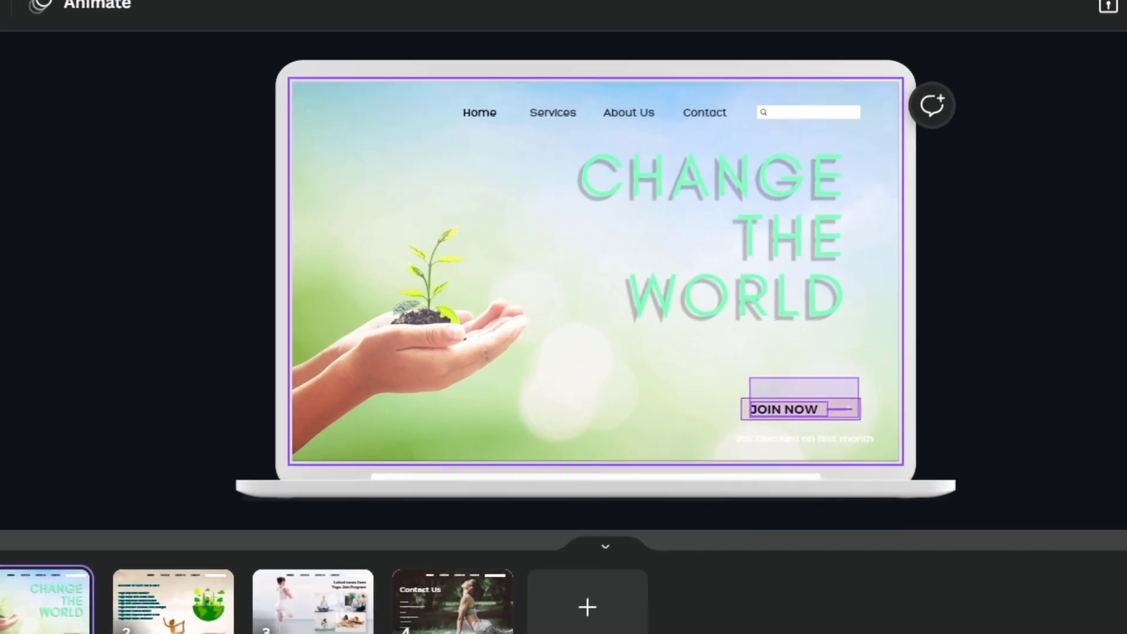
pyautogui.click(784, 409)
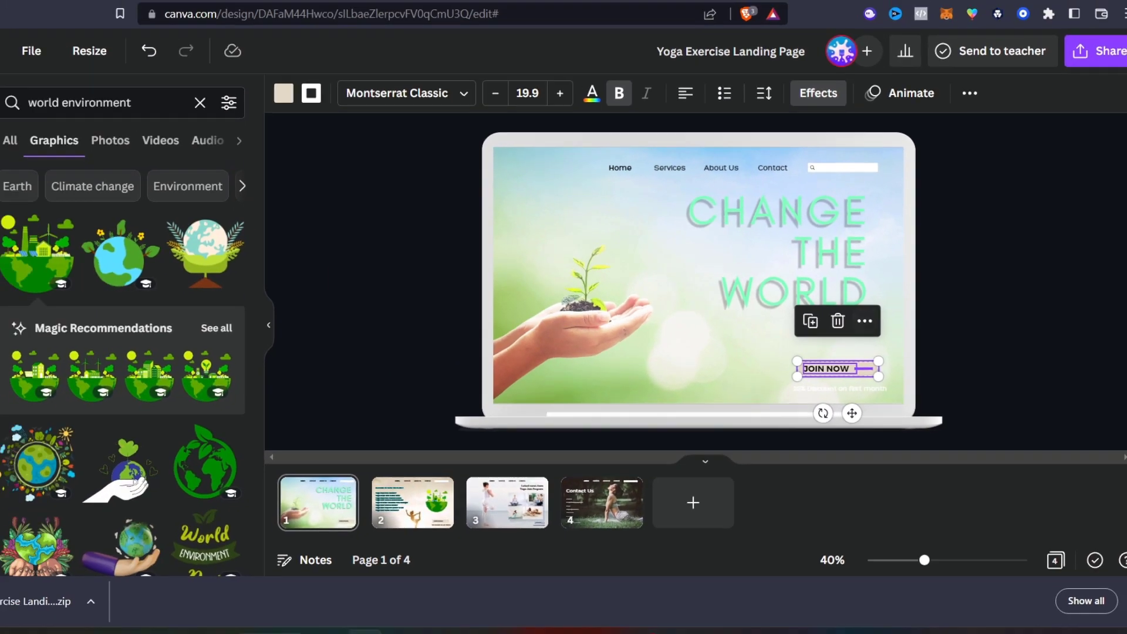
pyautogui.click(845, 337)
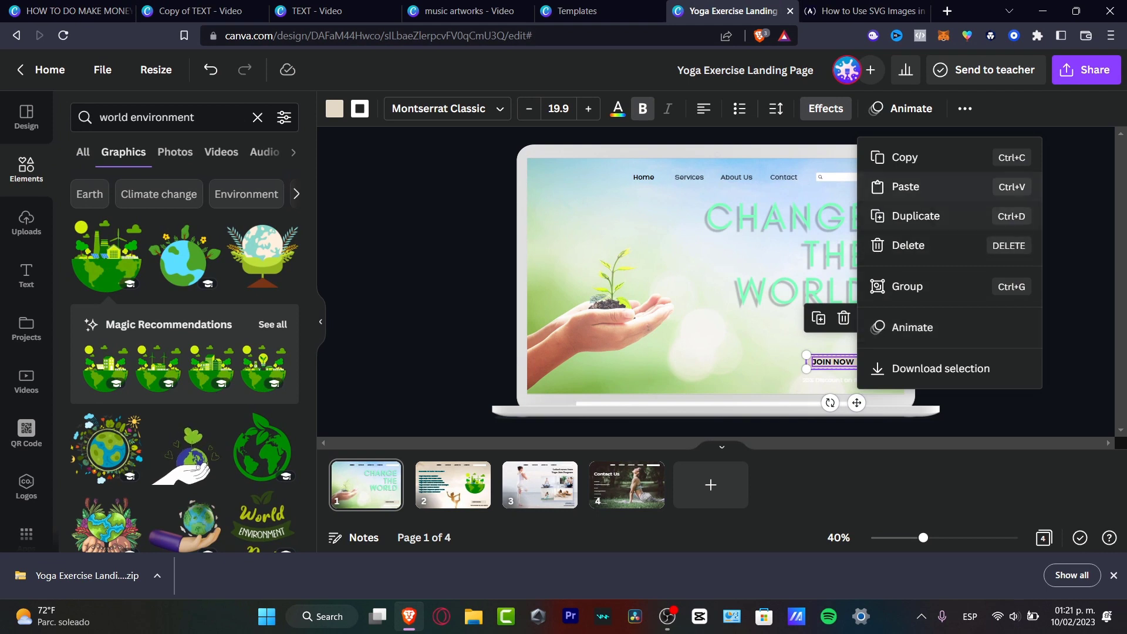
pyautogui.click(908, 287)
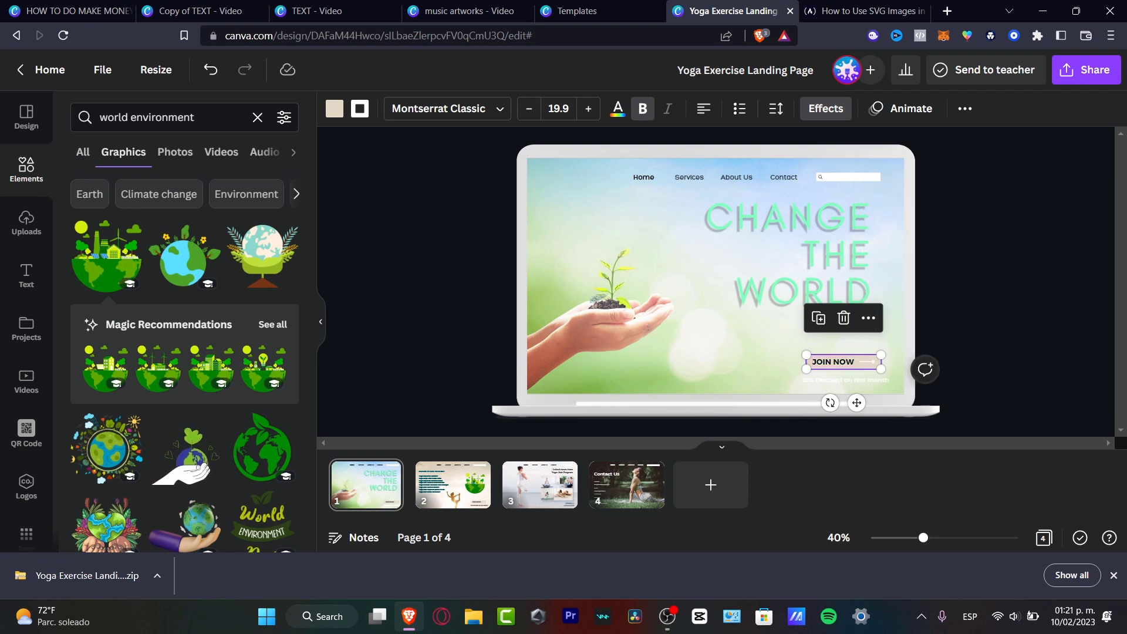
# - Link the grouped "JOIN NOW" label on the first page to page 4 of the document
pyautogui.rightClick(849, 362)
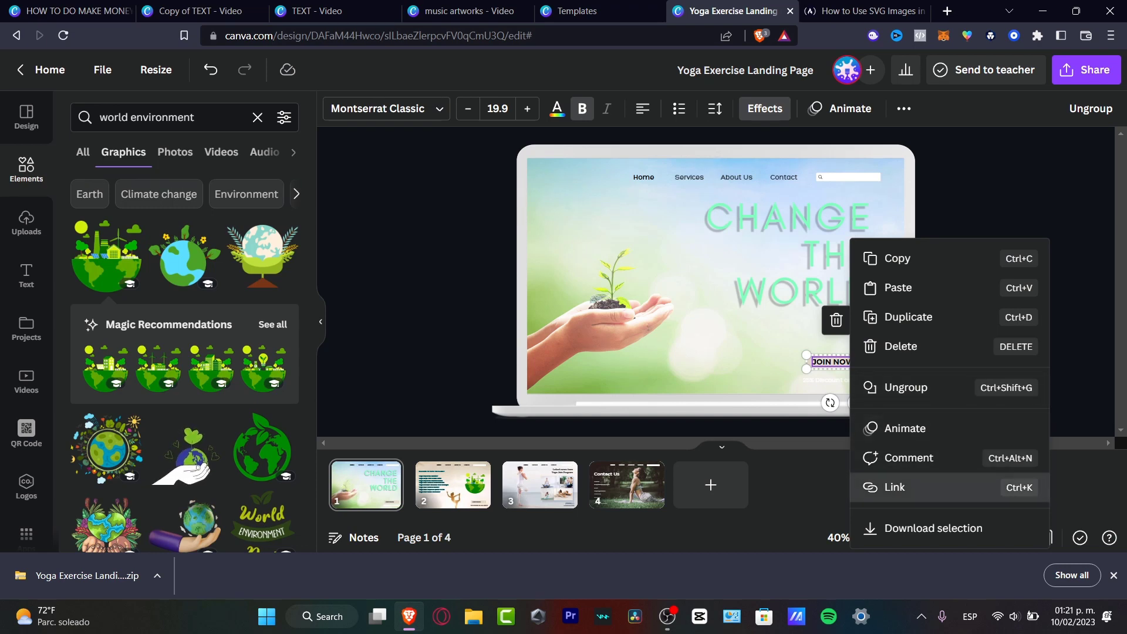
pyautogui.click(915, 487)
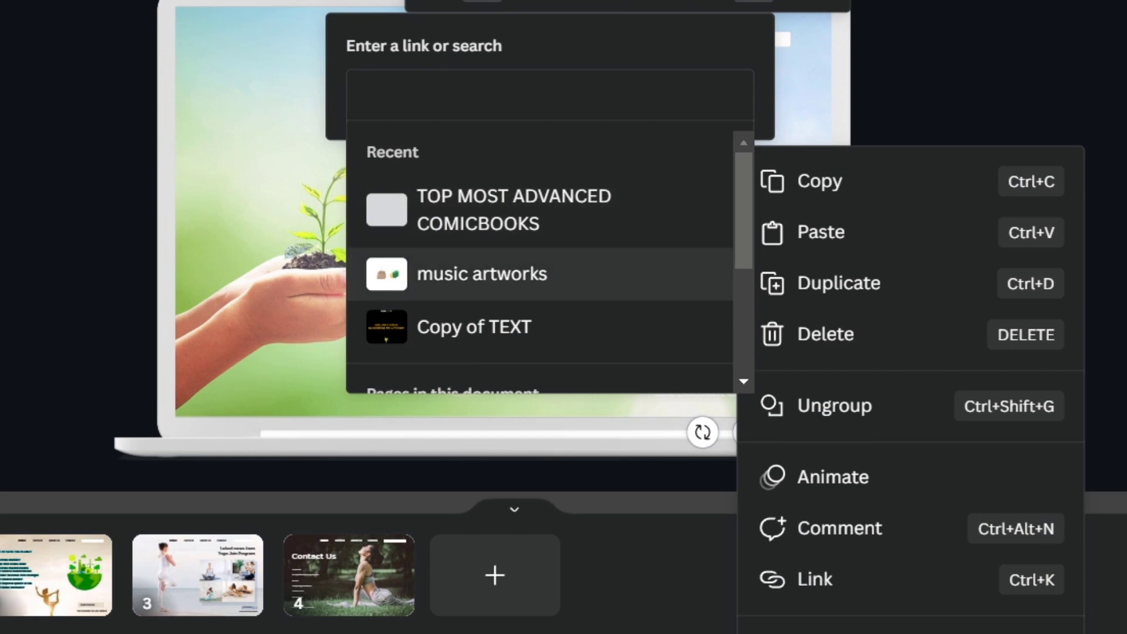
pyautogui.scroll(-3, 540, 264)
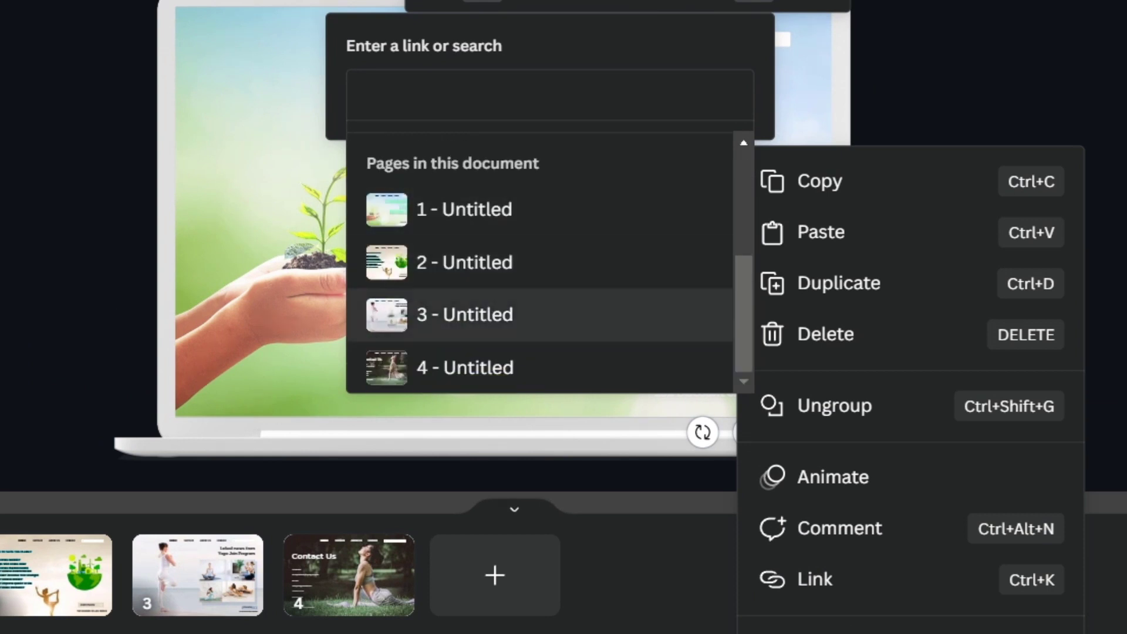
pyautogui.click(464, 367)
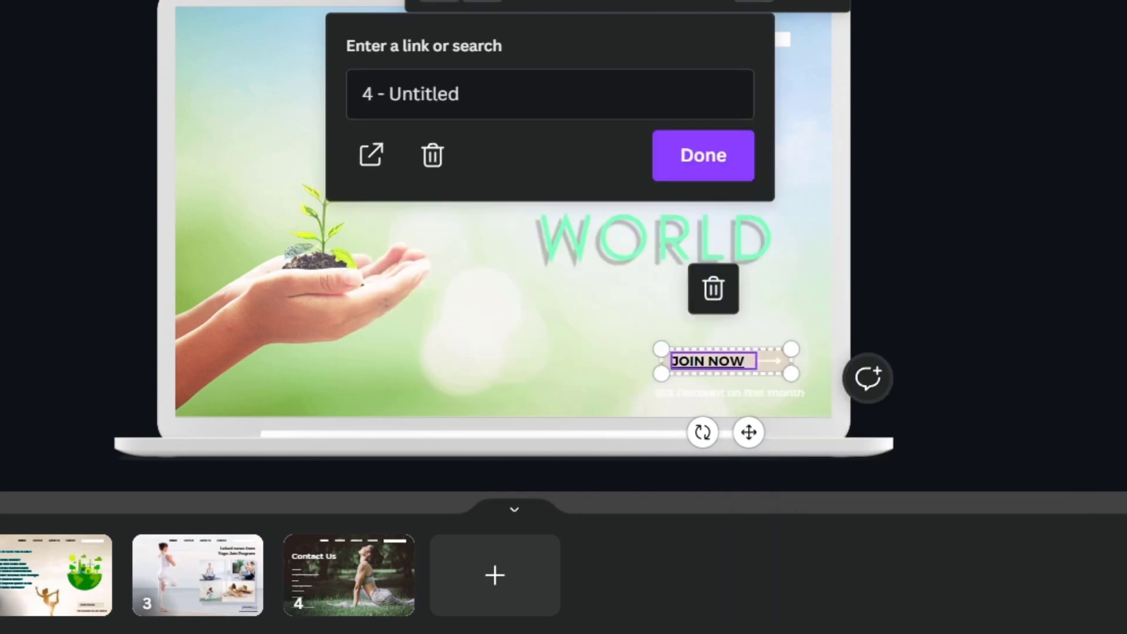
pyautogui.press('Return')
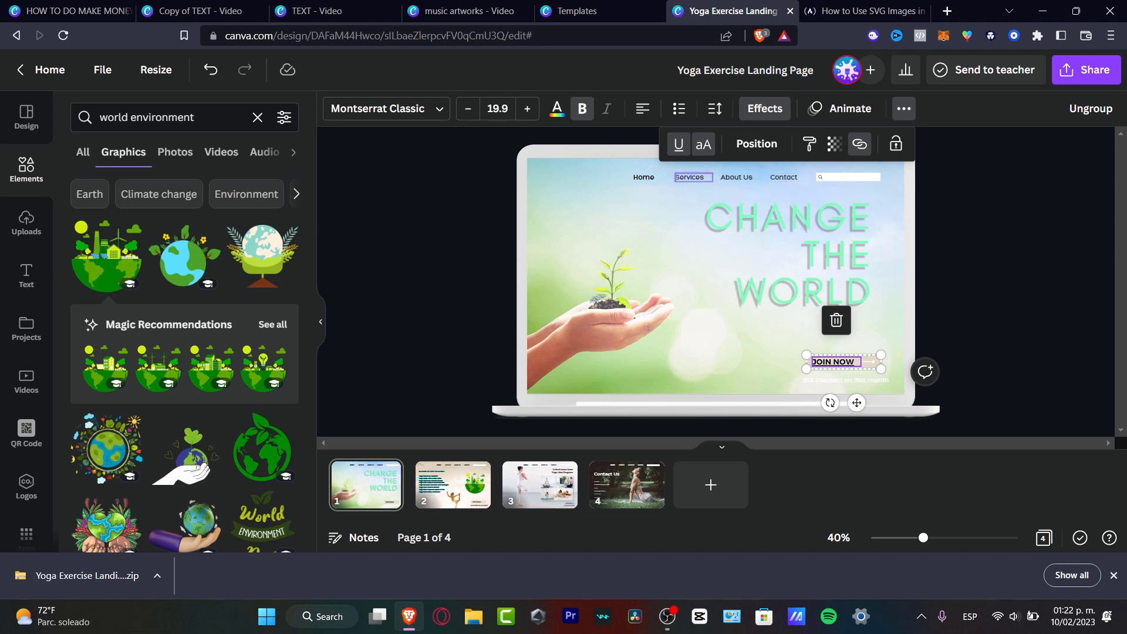
# - Link the "Services" navigation text on the first page to page 2 of the document and follow the link
pyautogui.click(678, 176)
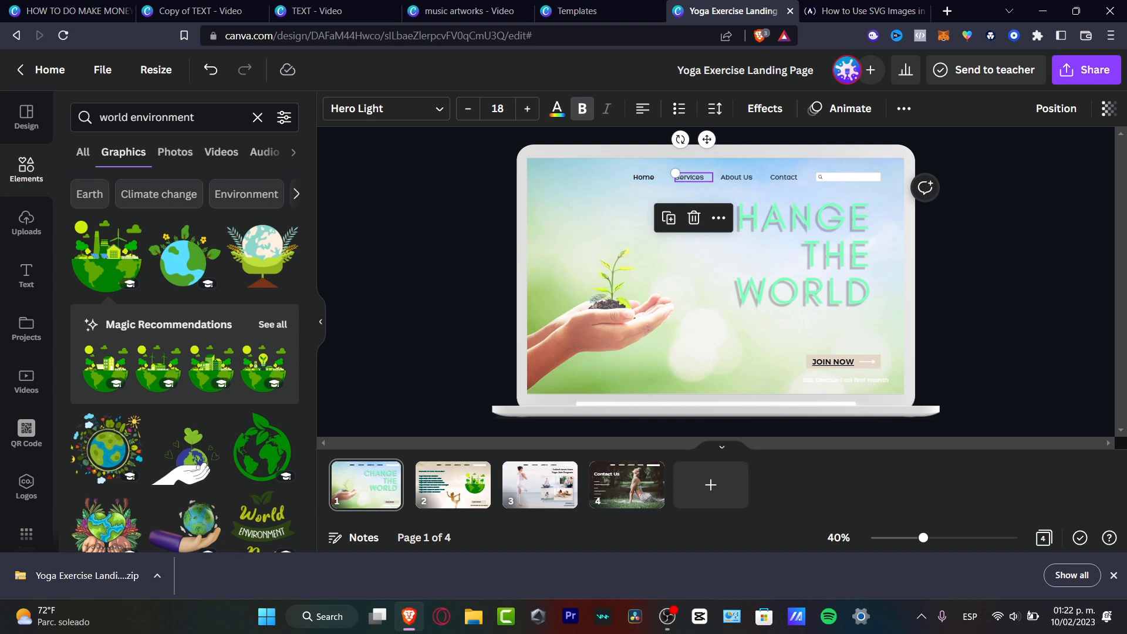
pyautogui.click(719, 218)
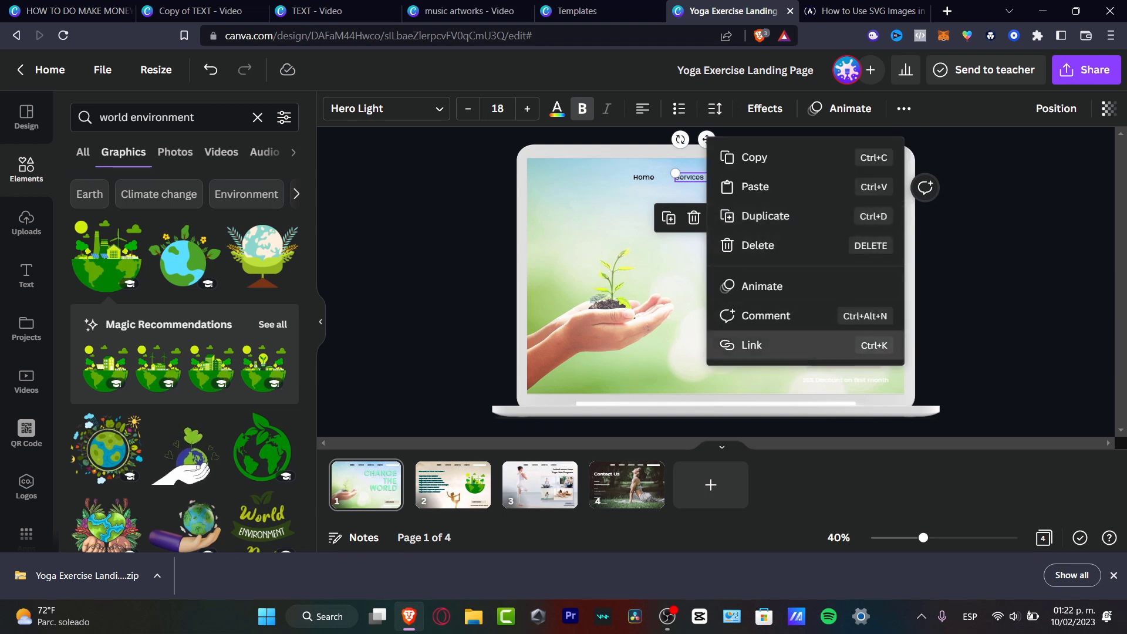
pyautogui.click(752, 344)
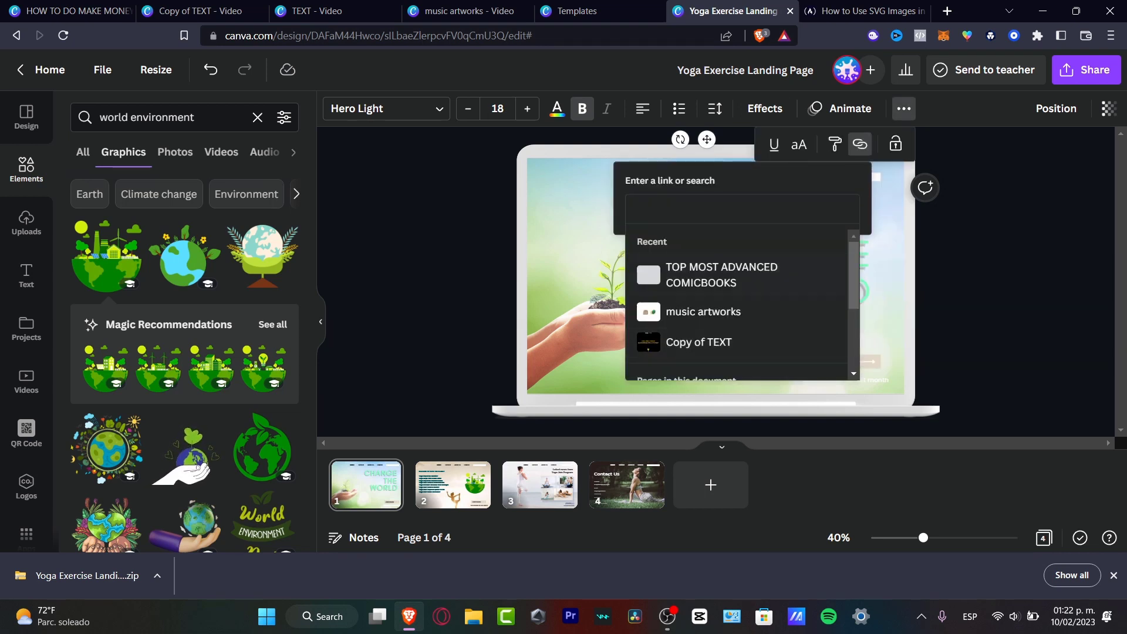
pyautogui.scroll(-3, 737, 306)
pyautogui.scroll(3, 737, 306)
pyautogui.scroll(-3, 737, 305)
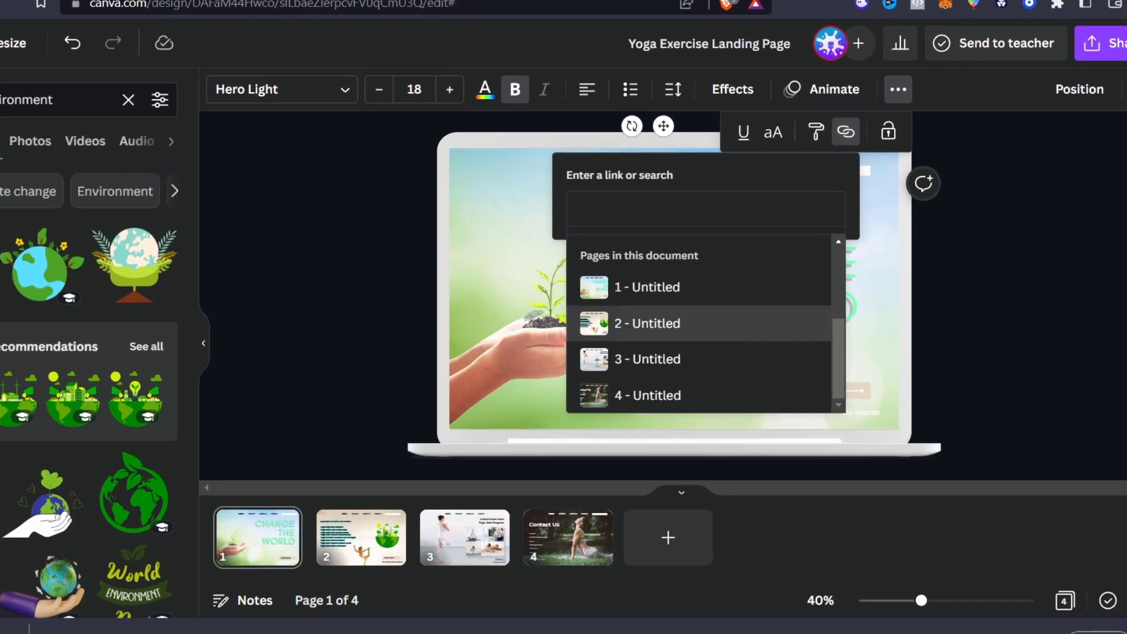
pyautogui.click(699, 304)
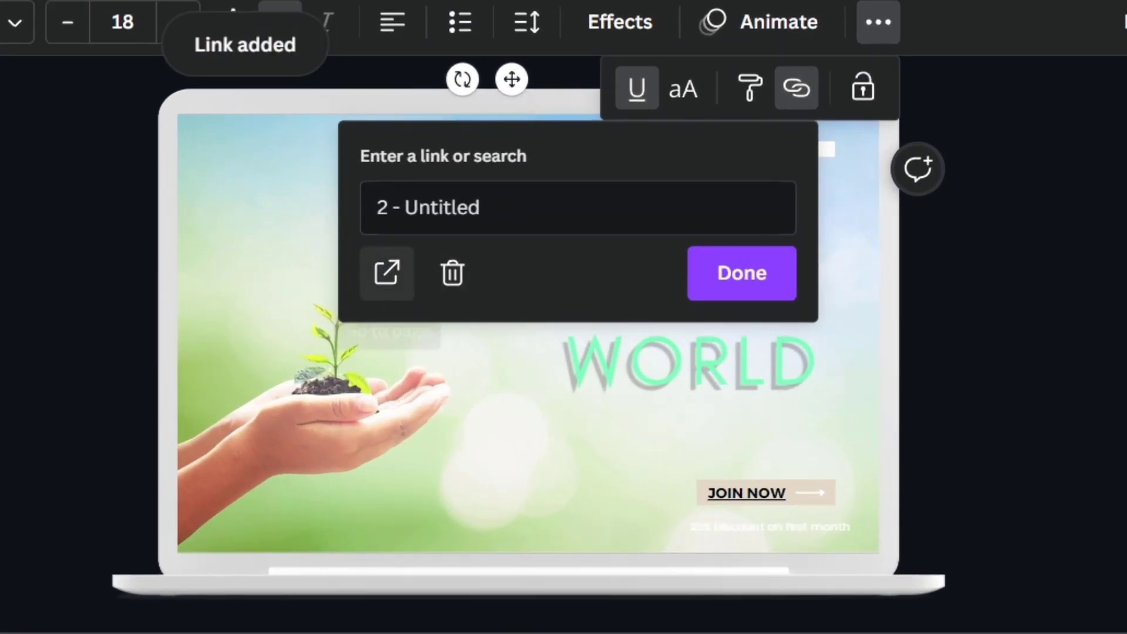
pyautogui.click(387, 272)
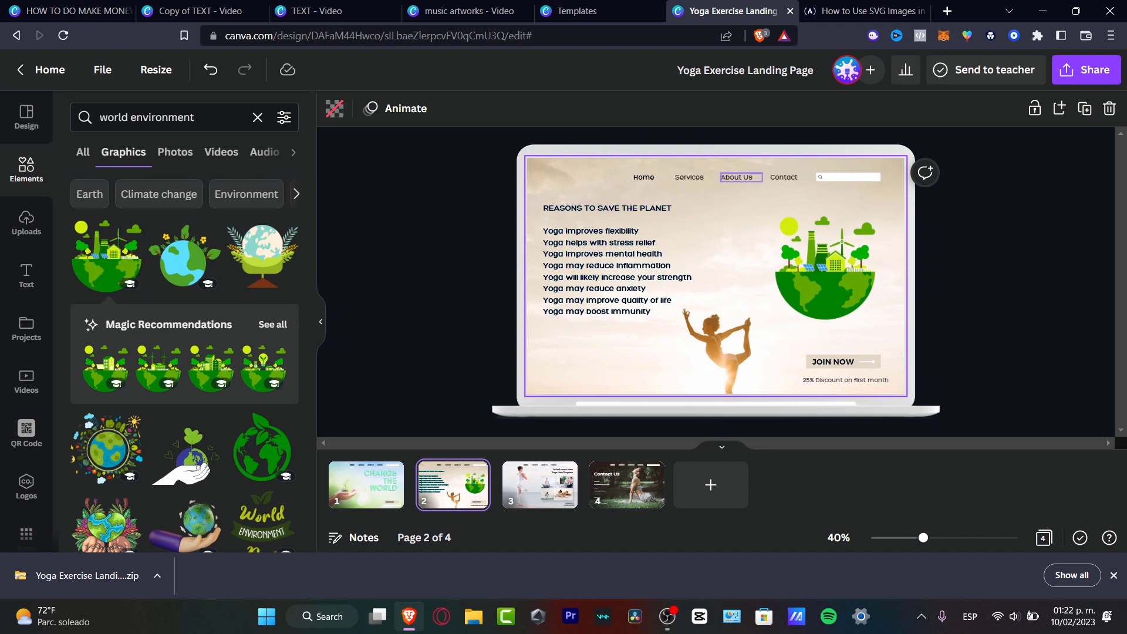
pyautogui.click(737, 176)
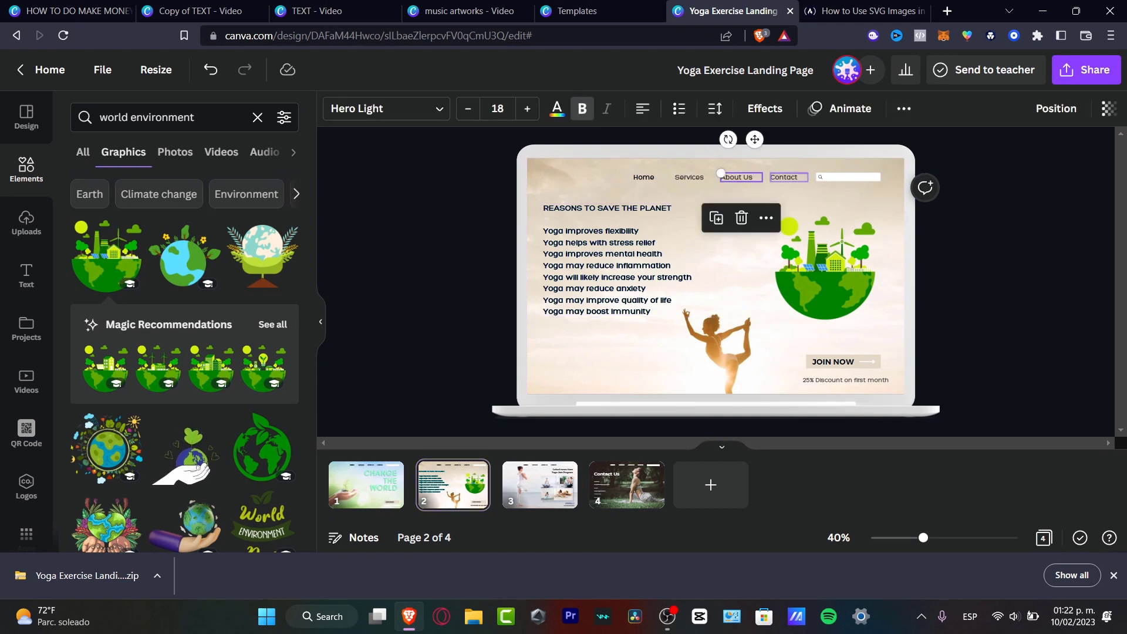
pyautogui.click(788, 177)
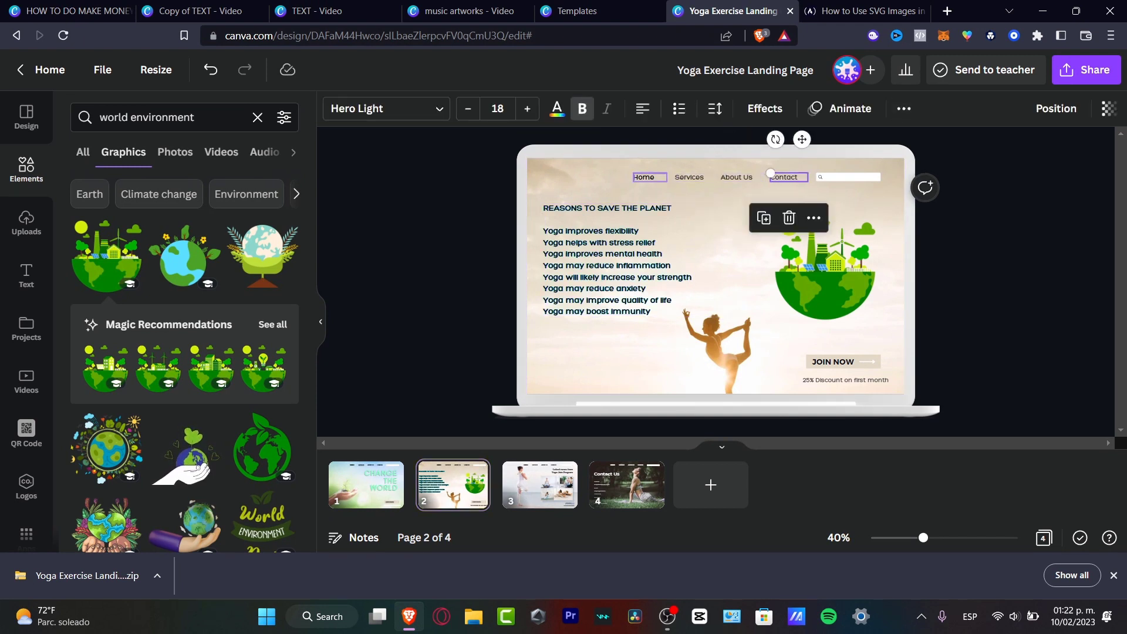
pyautogui.moveTo(995, 368); pyautogui.dragTo(449, 150)
pyautogui.press('Escape')
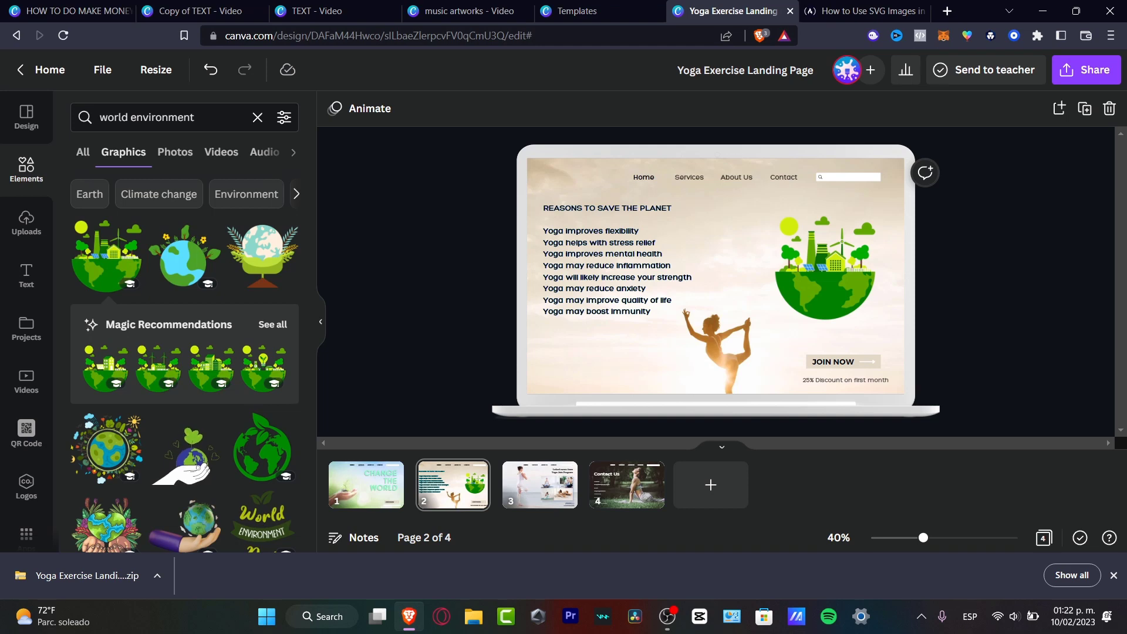
# - Add the "Digital Marketing Agency" cover from the Dark Slate Blue And Mint desktop mockup template as a new page after page 2
pyautogui.click(26, 118)
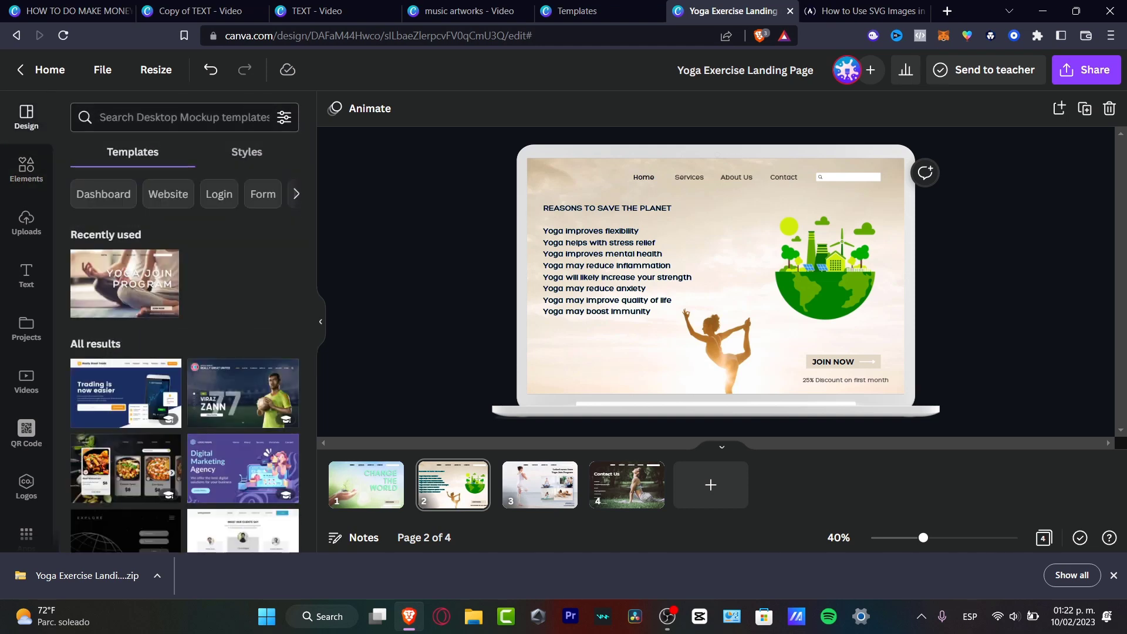
pyautogui.click(185, 117)
pyautogui.click(243, 390)
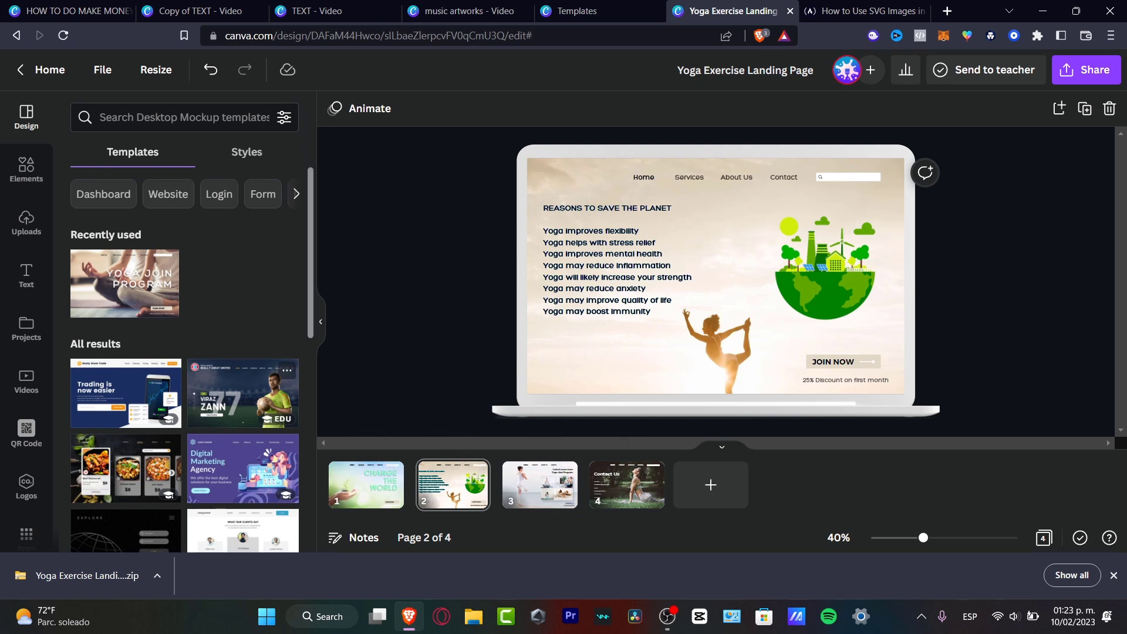
pyautogui.scroll(-4, 243, 352)
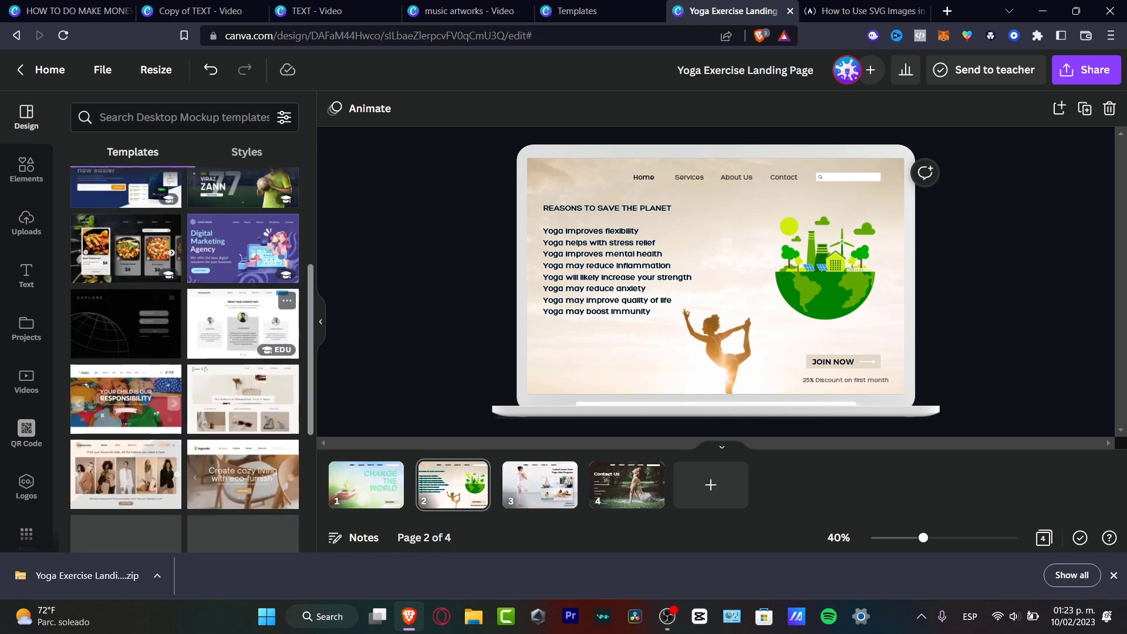
pyautogui.click(243, 250)
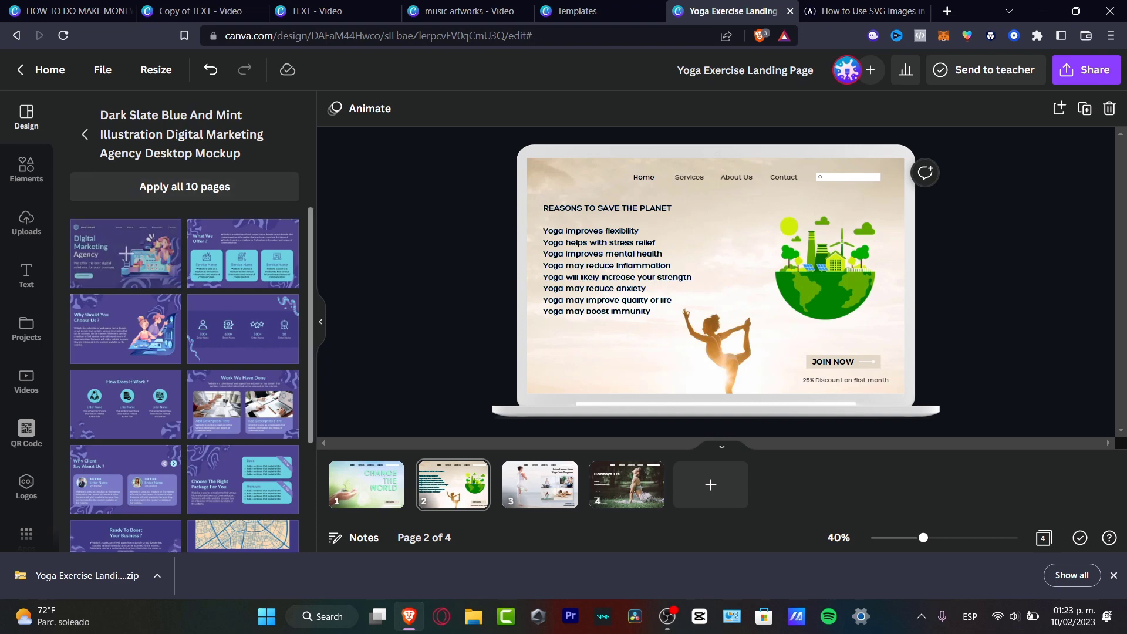
pyautogui.click(125, 254)
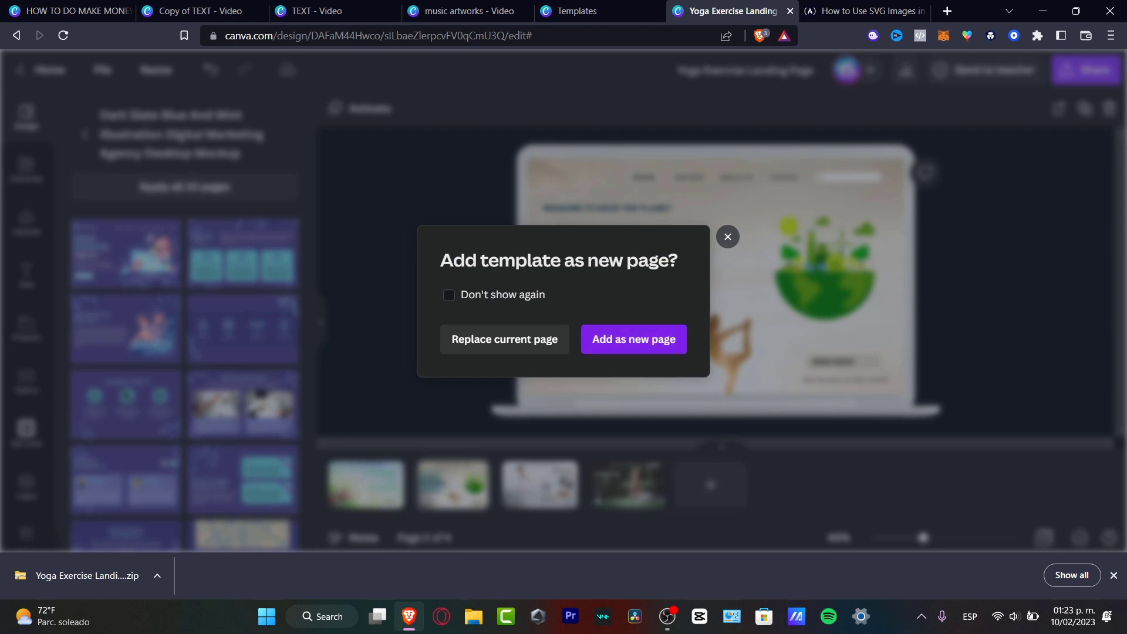
pyautogui.click(634, 340)
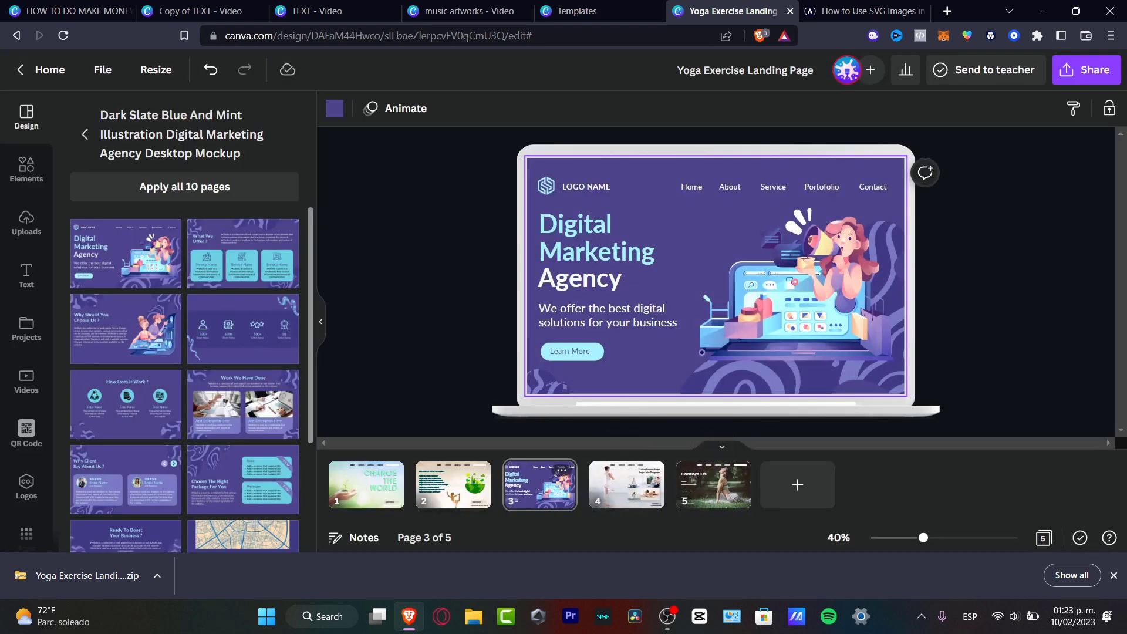